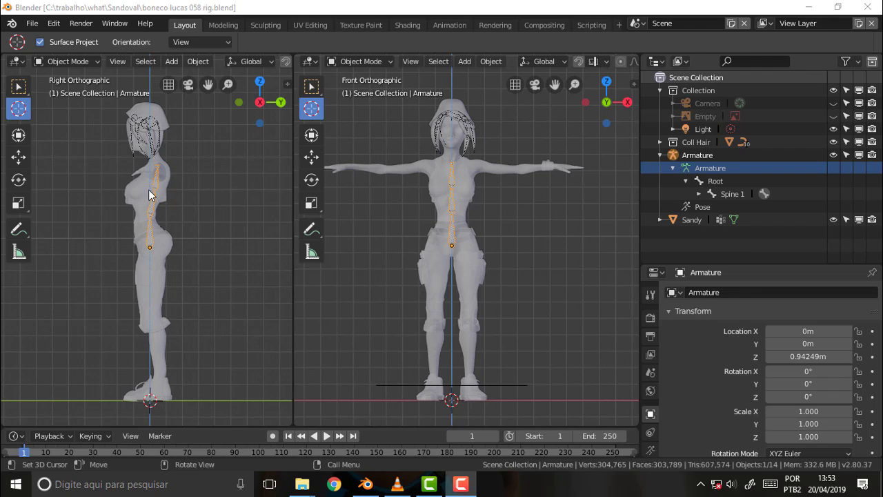
Step: Bring the head into view and hide the Coll Hair collection
{"action": "scroll", "coordinate": [207, 162], "scroll_direction": "up", "scroll_amount": 1}
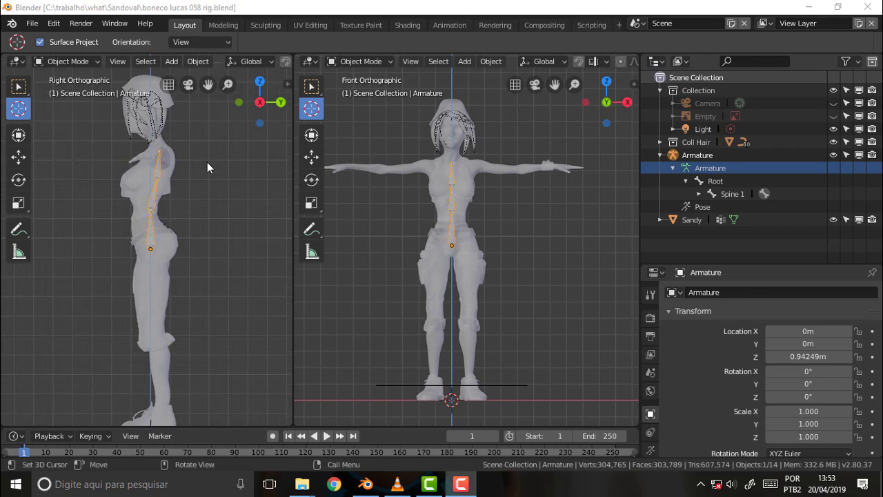
{"action": "scroll", "coordinate": [207, 162], "scroll_direction": "up", "scroll_amount": 2}
{"action": "scroll", "coordinate": [207, 162], "scroll_direction": "up", "scroll_amount": 1}
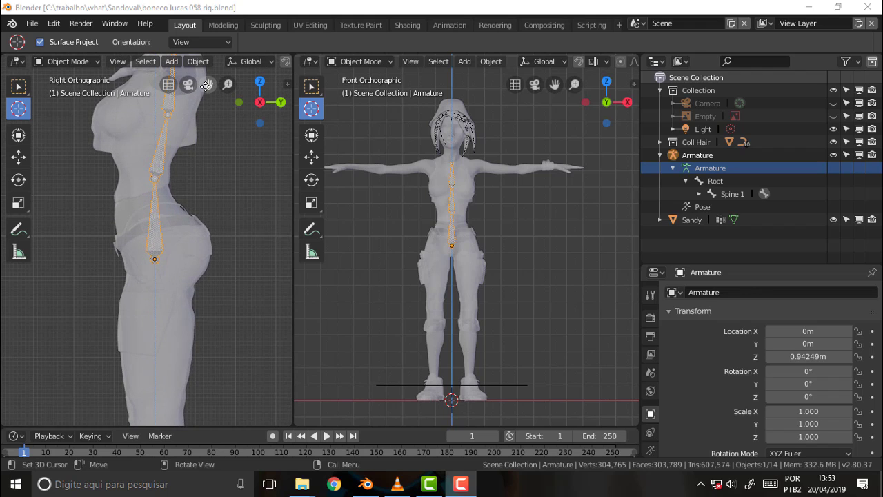
{"action": "left_click_drag", "start_coordinate": [207, 85], "coordinate": [207, 129]}
{"action": "scroll", "coordinate": [221, 183], "scroll_direction": "up", "scroll_amount": 1}
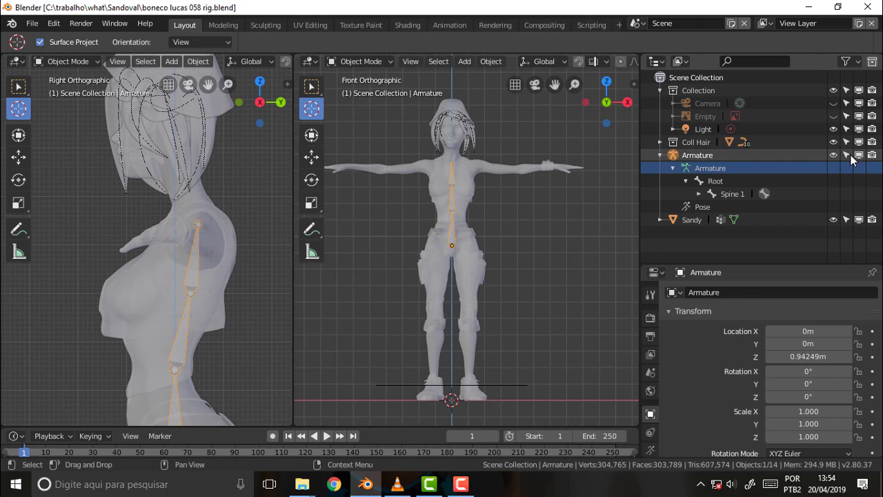
{"action": "left_click", "coordinate": [834, 142]}
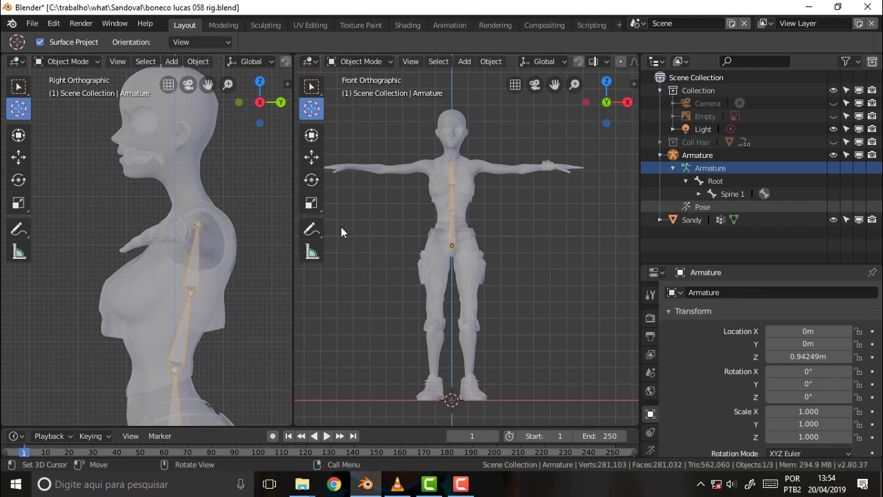
Step: Move the 3D cursor near the shoulder and neck, then reset it to the world origin
{"action": "left_click_drag", "start_coordinate": [208, 85], "coordinate": [202, 103]}
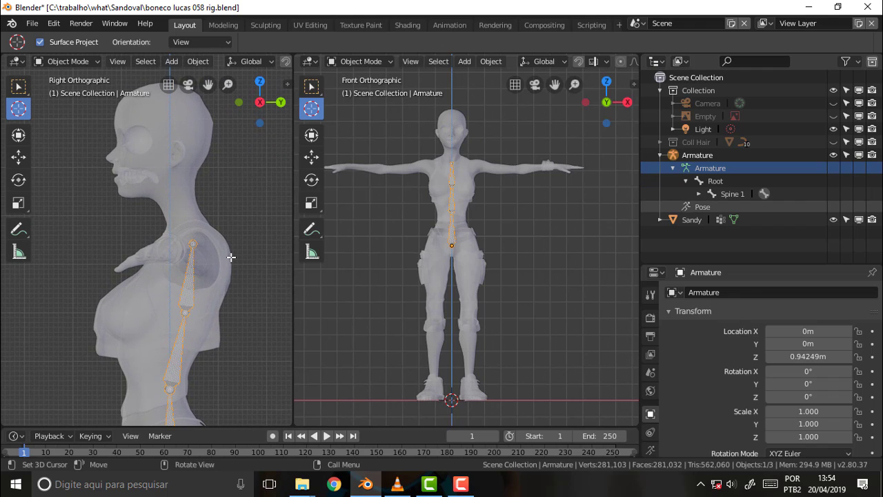
{"action": "left_click", "coordinate": [191, 243]}
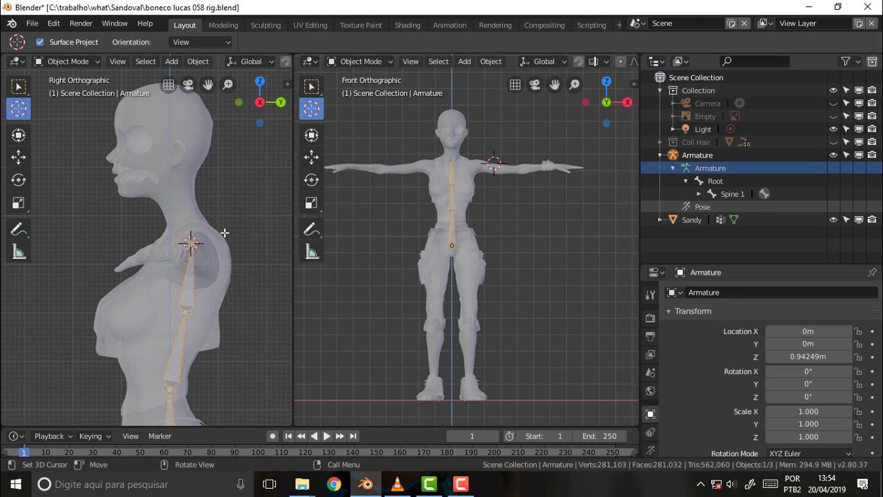
{"action": "left_click", "coordinate": [225, 232]}
{"action": "key", "text": "shift+s"}
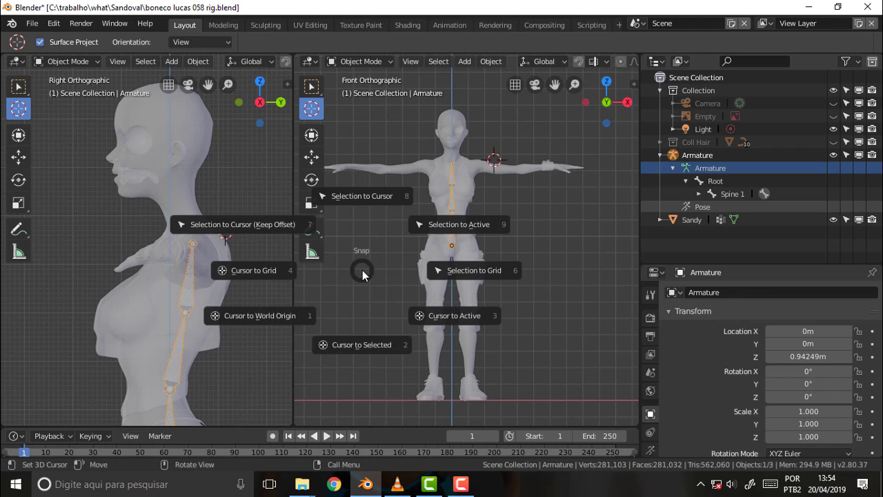
{"action": "left_click", "coordinate": [269, 316]}
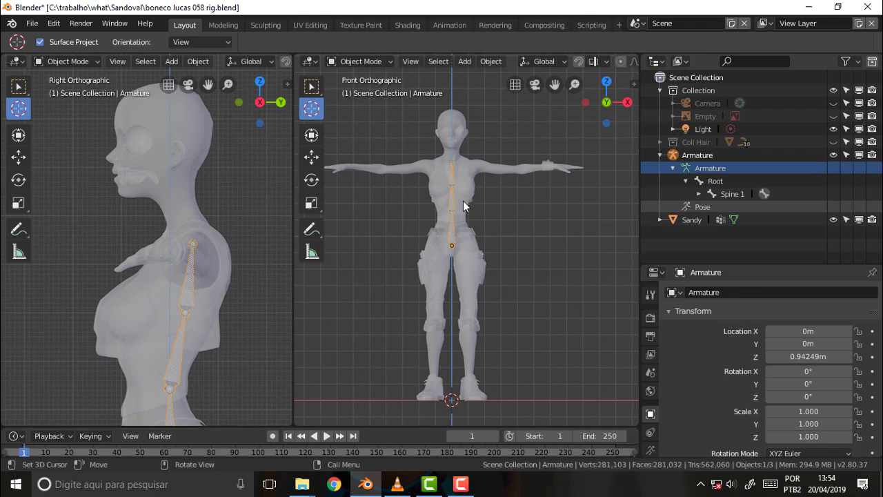
{"action": "left_click", "coordinate": [356, 59]}
Step: In Edit Mode, extrude a neck bone from the spine's top joint to just below the jaw
{"action": "left_click", "coordinate": [361, 89]}
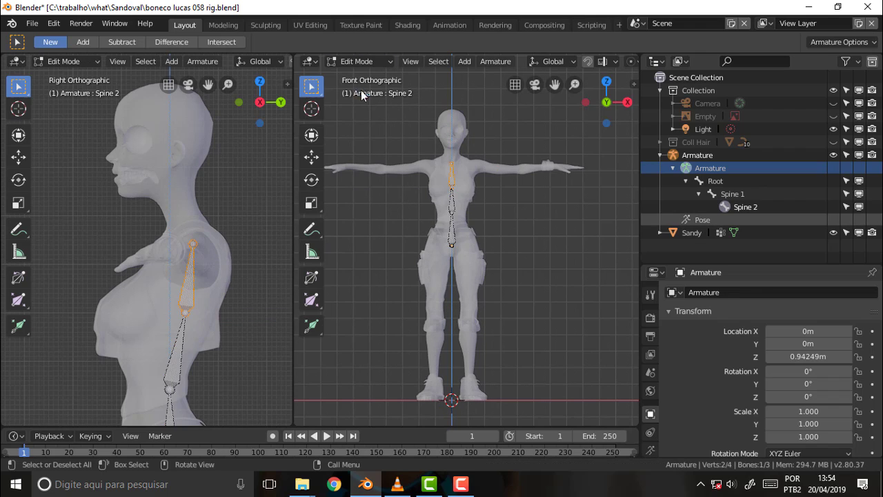
{"action": "left_click", "coordinate": [451, 163]}
{"action": "key", "text": "e"}
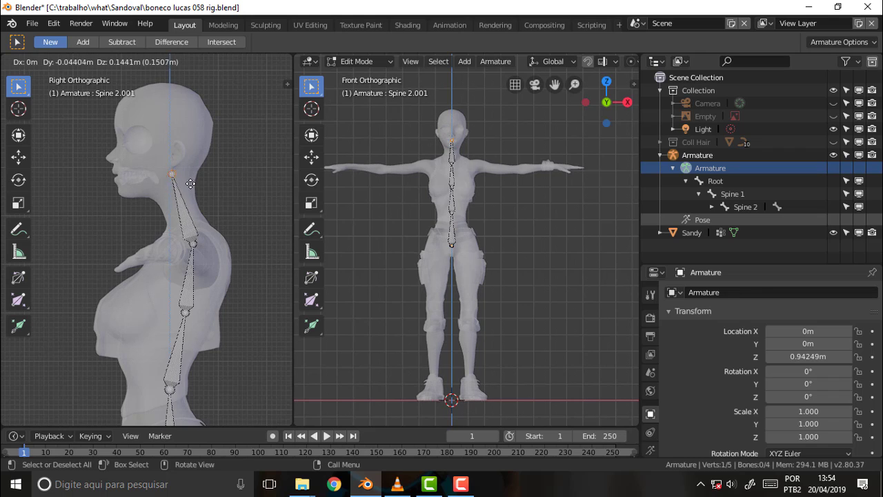
{"action": "left_click", "coordinate": [188, 186]}
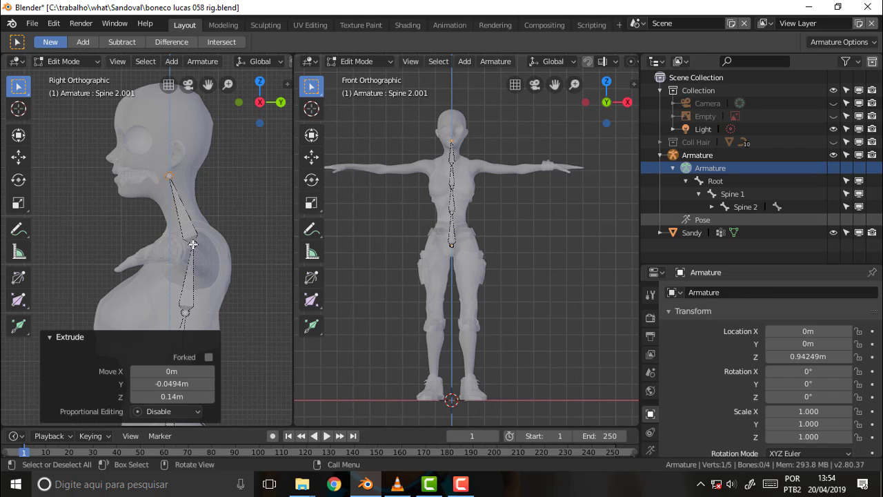
Step: Adjust the spine-neck joint and neck tip positions, then extrude another bone from the neck tip
{"action": "left_click", "coordinate": [193, 244]}
{"action": "key", "text": "g"}
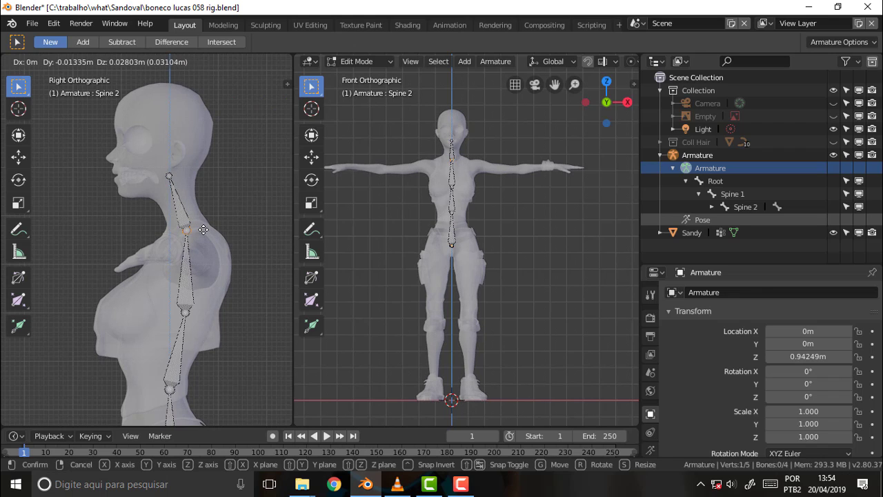
{"action": "left_click", "coordinate": [193, 235]}
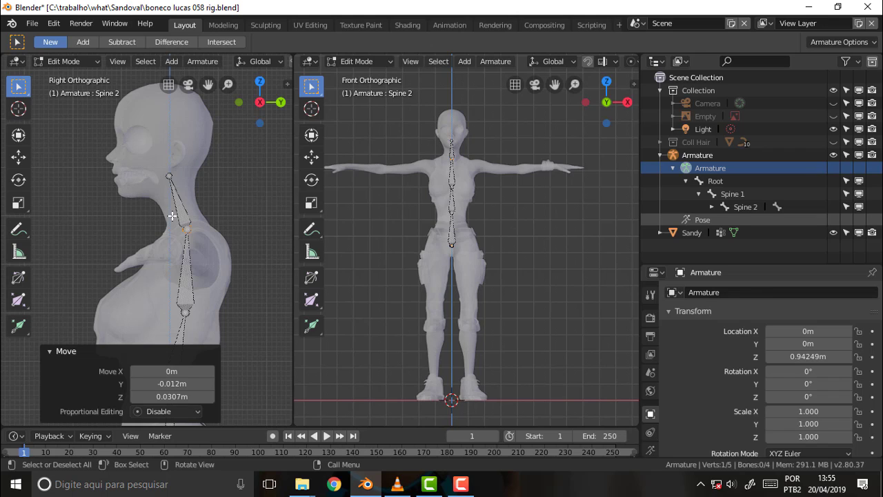
{"action": "left_click", "coordinate": [170, 175]}
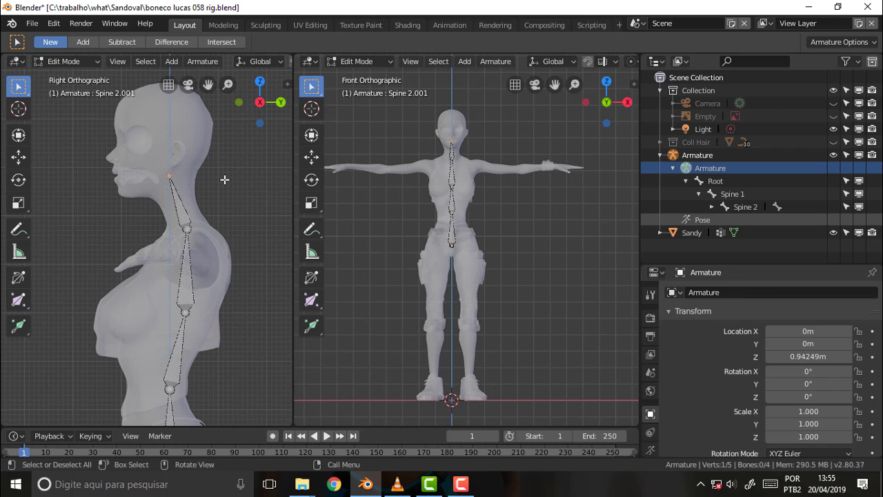
{"action": "key", "text": "g"}
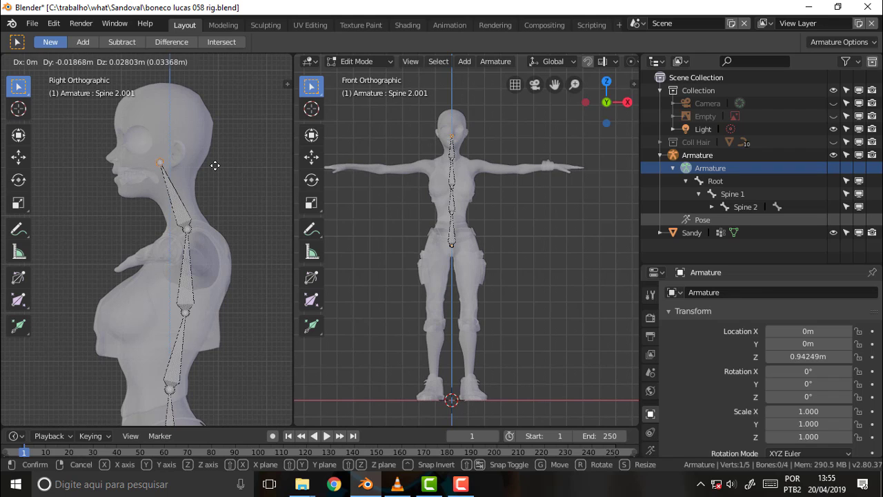
{"action": "left_click", "coordinate": [215, 166]}
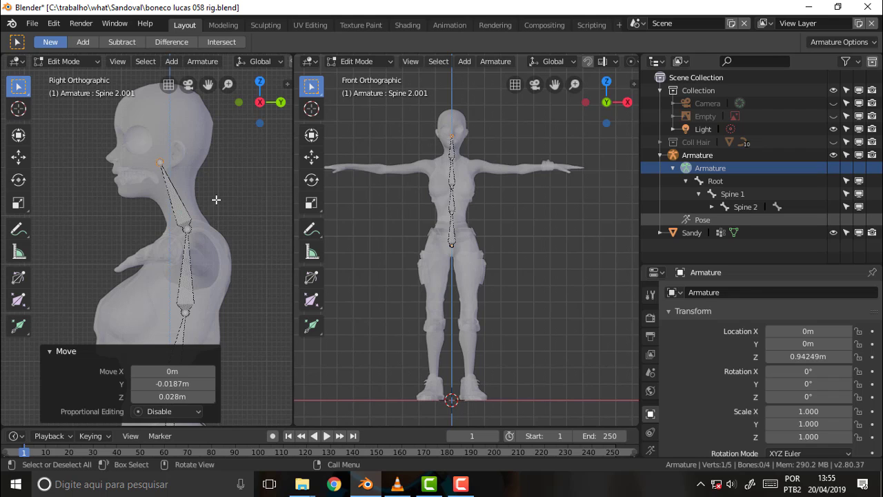
{"action": "key", "text": "e"}
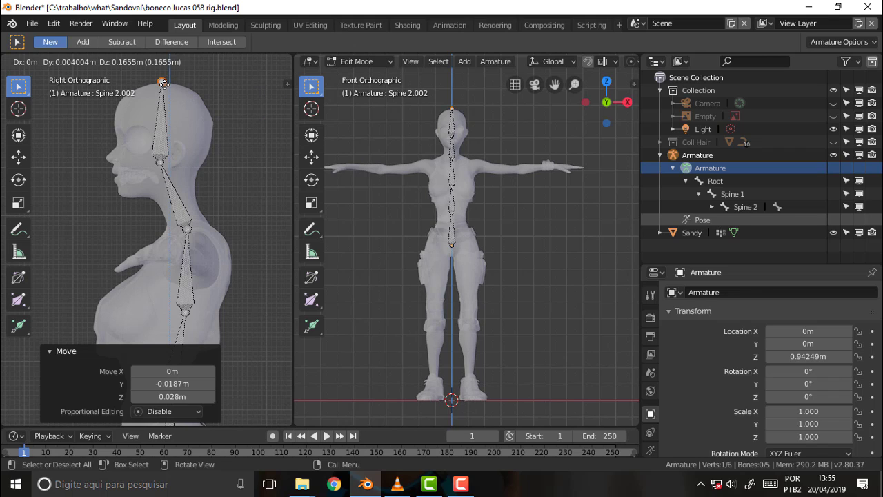
Step: Extrude the head bone straight up along Z to the skull top, and rename the bones Neck and Head
{"action": "key", "text": "z"}
{"action": "left_click", "coordinate": [166, 80]}
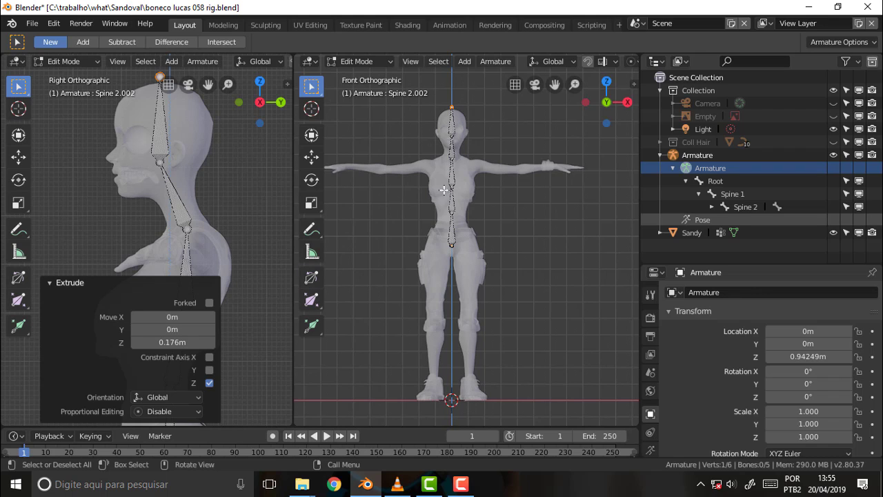
{"action": "left_click", "coordinate": [712, 207]}
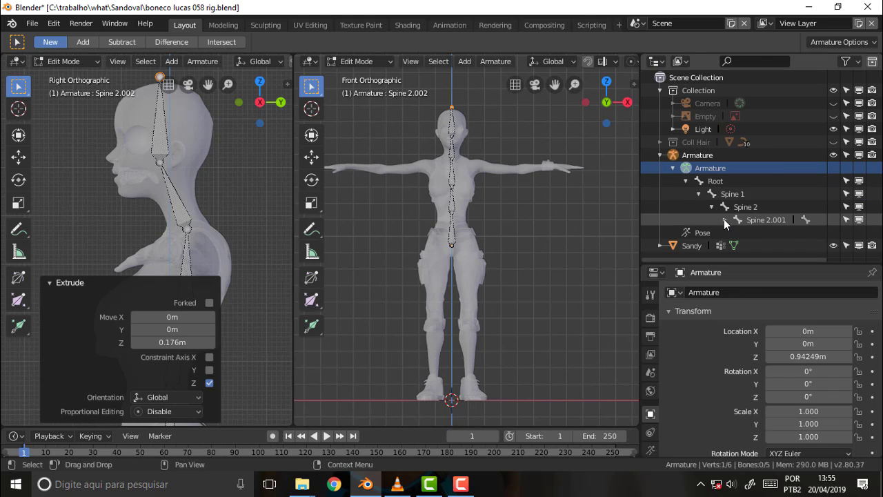
{"action": "left_click", "coordinate": [724, 220]}
{"action": "double_click", "coordinate": [774, 220]}
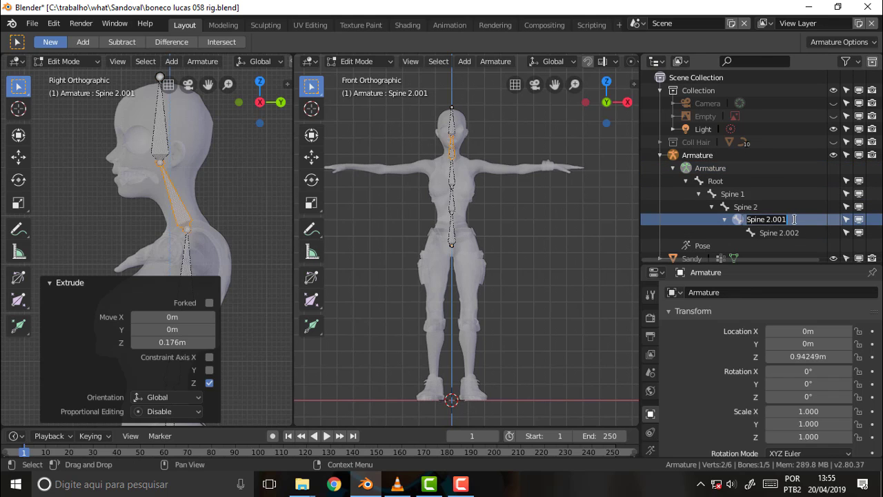
{"action": "type", "text": "N"}
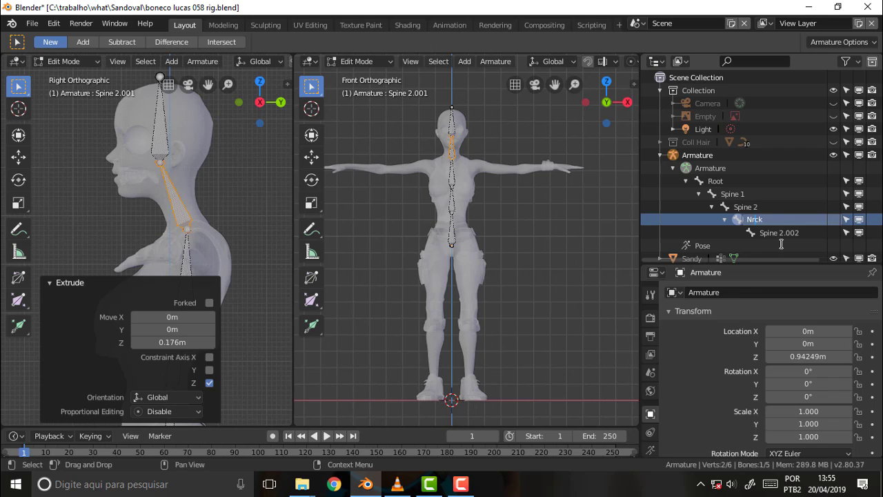
{"action": "type", "text": "e"}
{"action": "key", "text": "Return"}
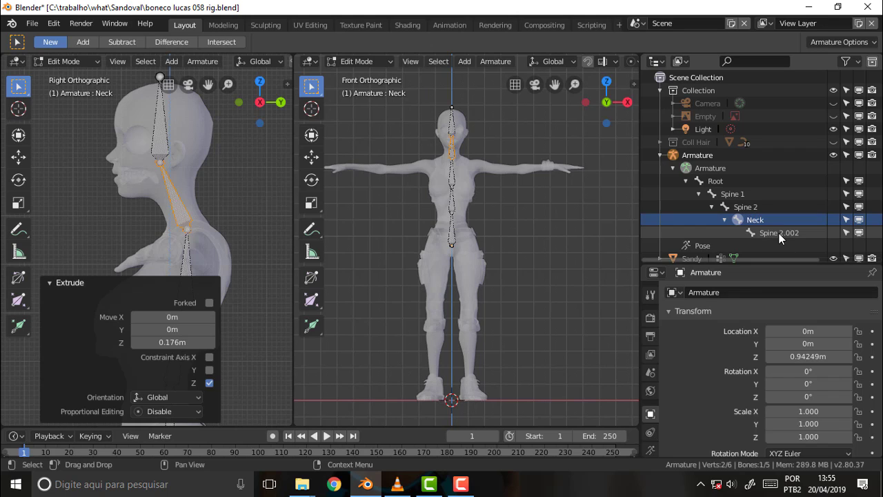
{"action": "double_click", "coordinate": [783, 233]}
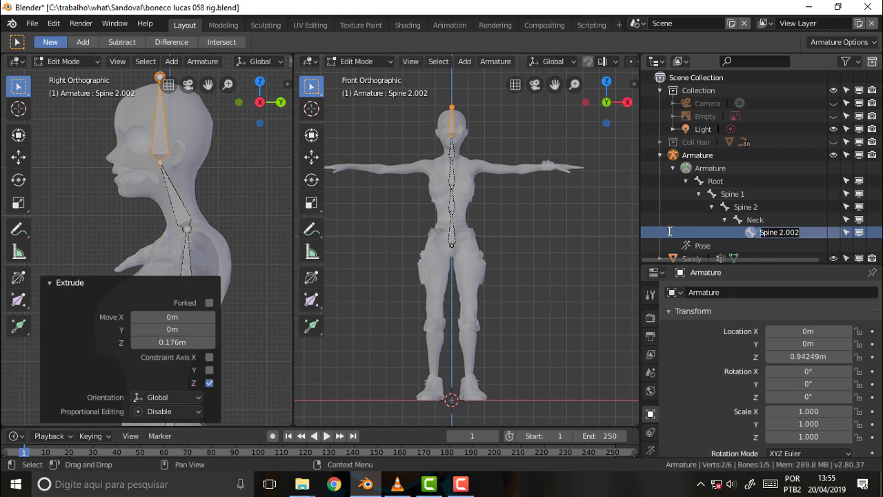
{"action": "type", "text": "Head"}
{"action": "key", "text": "Return"}
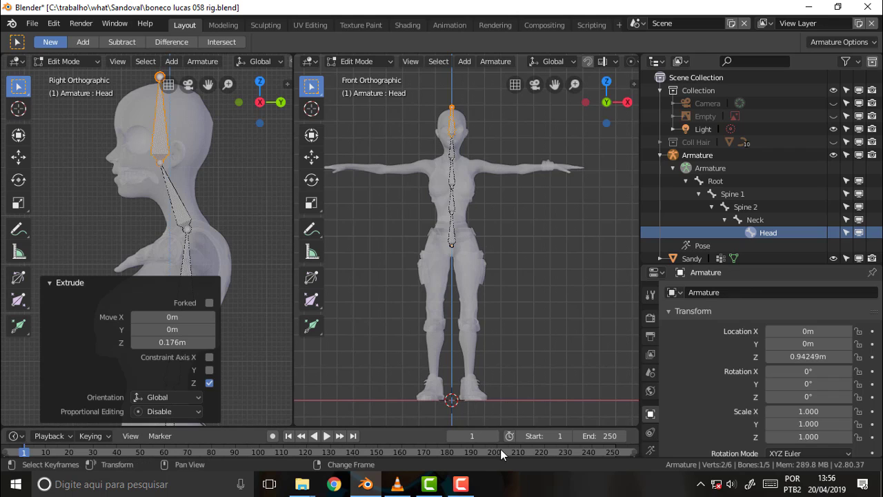
Step: Duplicate the Root bone with Shift+D and place the copy beside the pelvis over the hip
{"action": "left_click", "coordinate": [452, 237]}
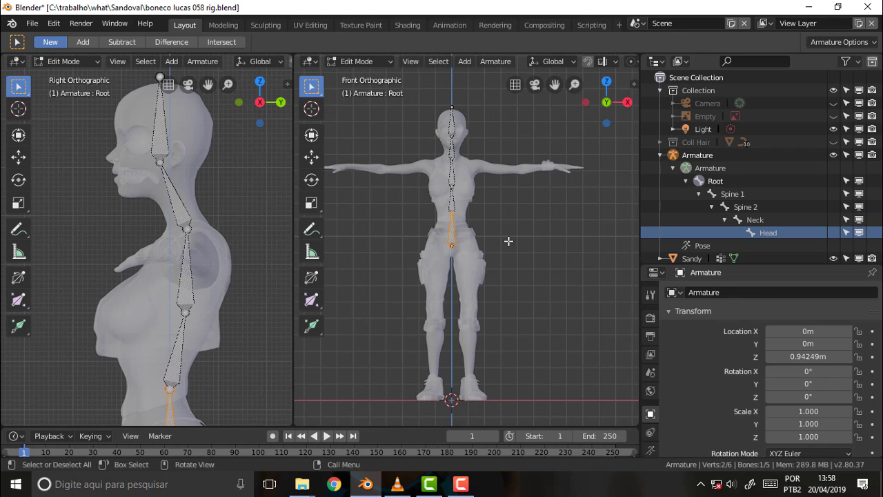
{"action": "key", "text": "shift+d"}
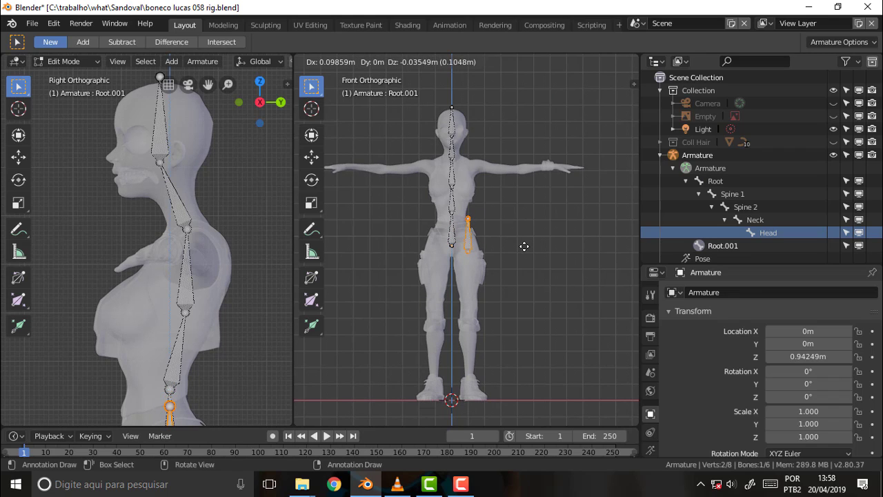
{"action": "left_click", "coordinate": [525, 246]}
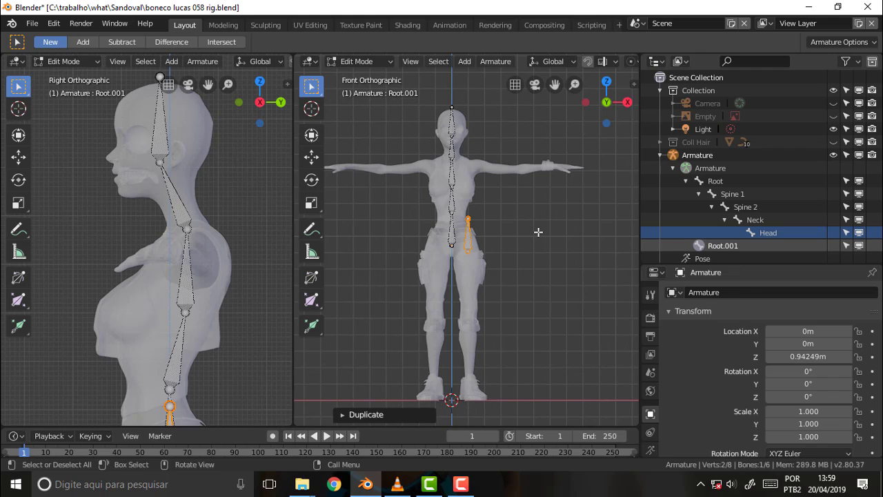
Step: Select the copied thigh bone and its end joint, trying rotations and cancelling them
{"action": "mouse_move", "coordinate": [208, 84]}
{"action": "left_mouse_down"}
{"action": "mouse_move", "coordinate": [207, 19]}
{"action": "mouse_move", "coordinate": [208, 85]}
{"action": "left_mouse_up"}
{"action": "left_click", "coordinate": [179, 365]}
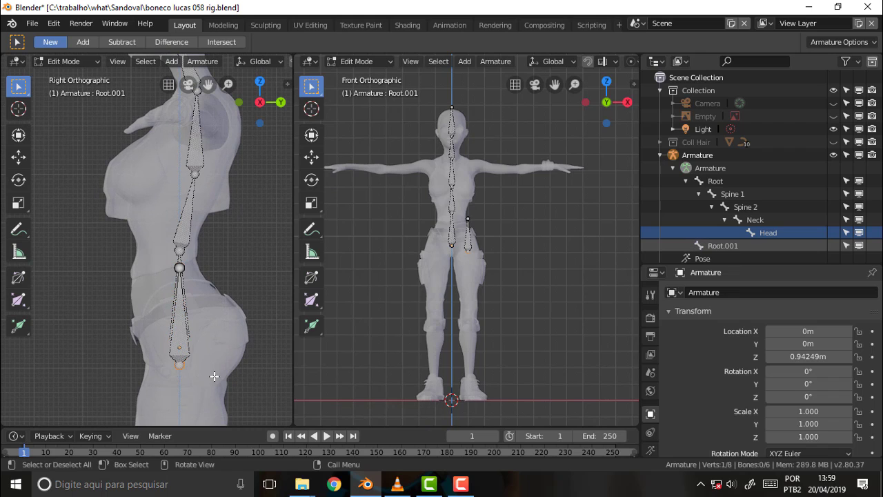
{"action": "key", "text": "r"}
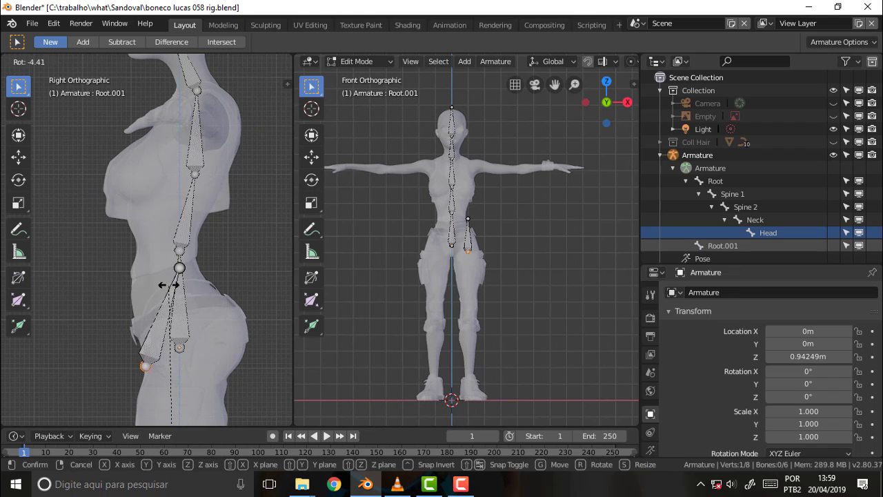
{"action": "right_click", "coordinate": [222, 279]}
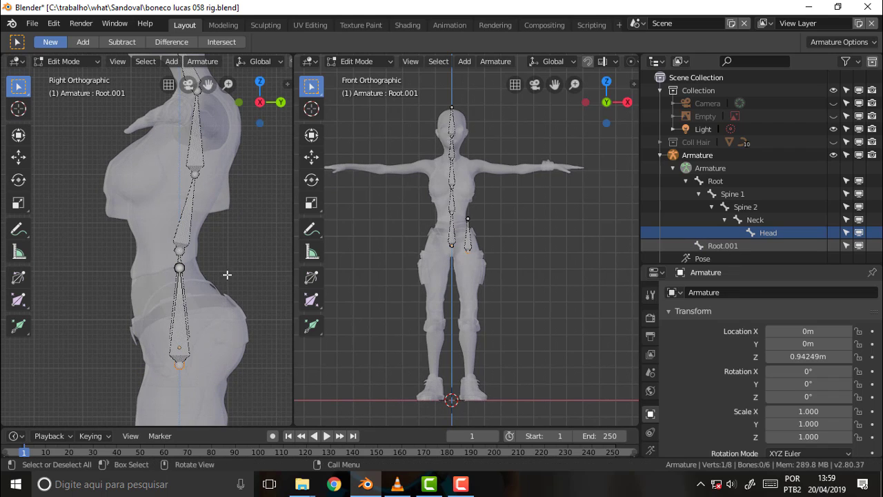
{"action": "left_click", "coordinate": [468, 240]}
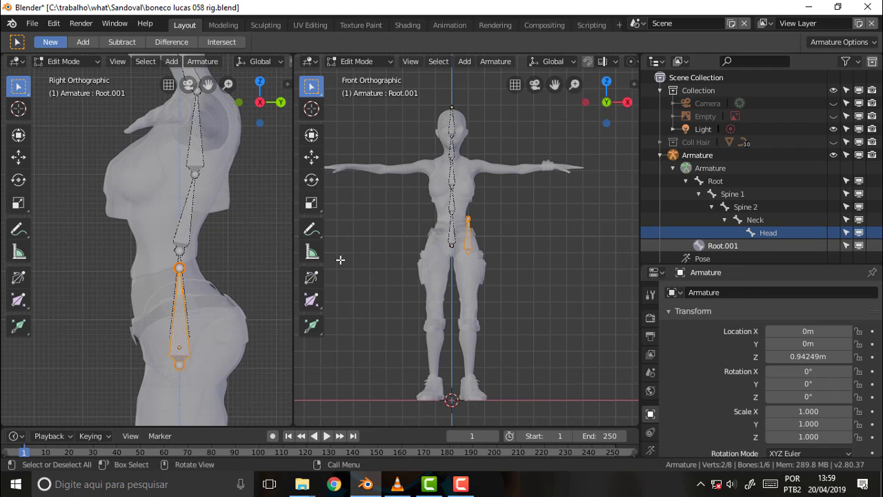
{"action": "key", "text": "r"}
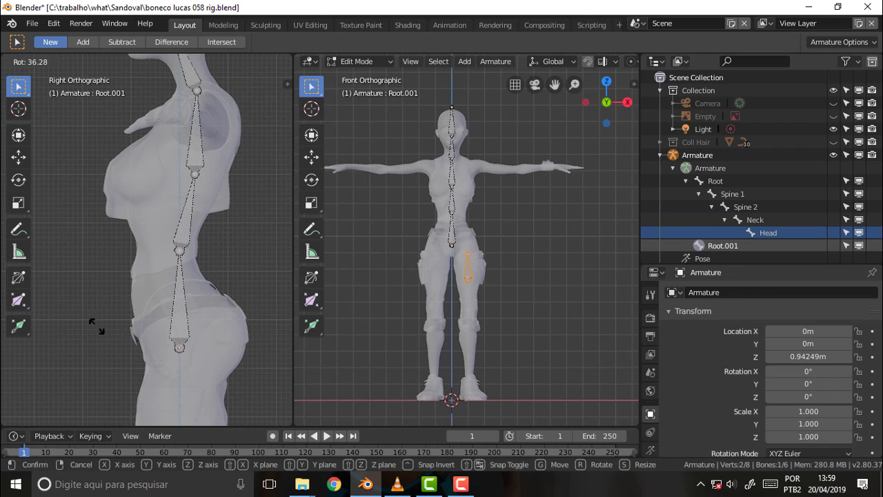
{"action": "right_click", "coordinate": [81, 185]}
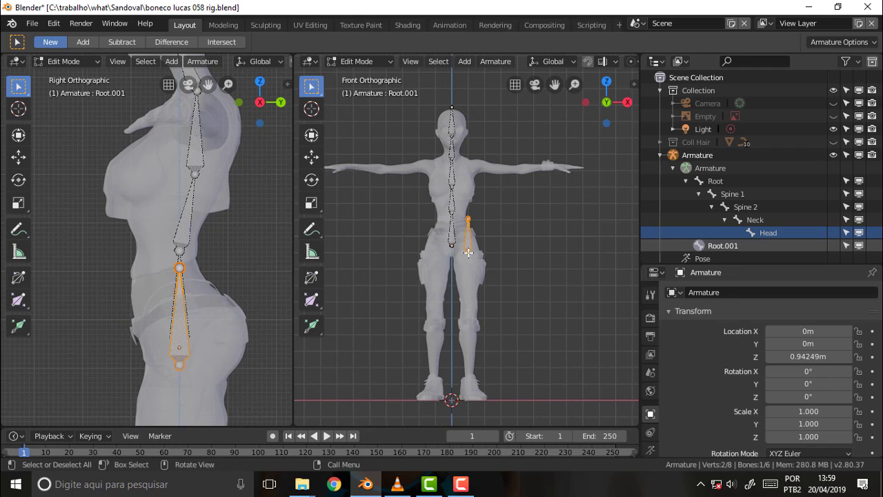
Step: Rotate the thigh bone's top joint 180° about Z, then undo the flip
{"action": "left_click", "coordinate": [468, 219]}
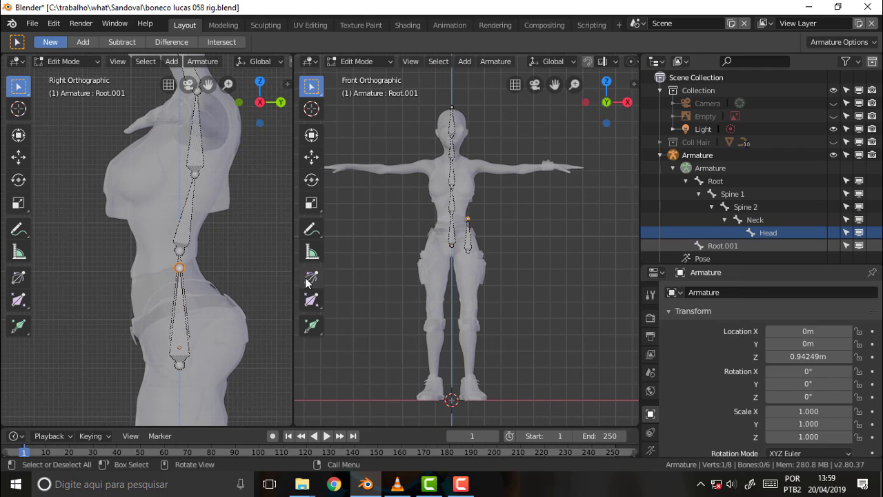
{"action": "key", "text": "r"}
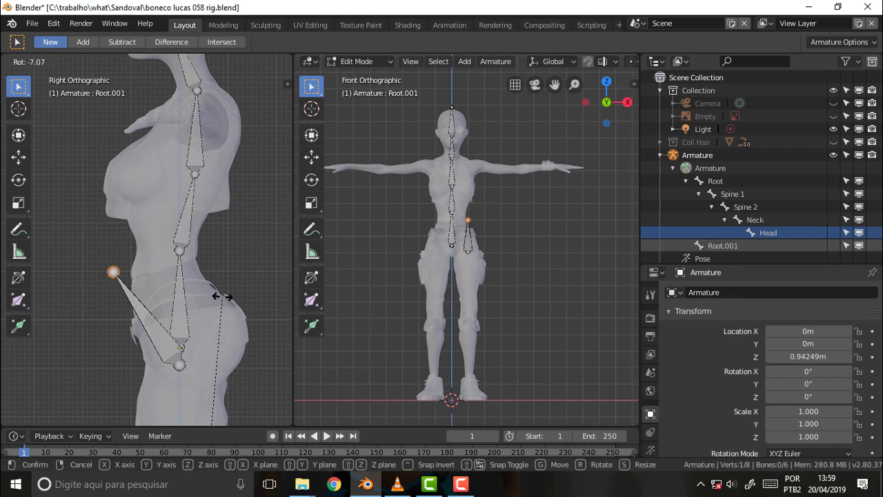
{"action": "key", "text": "r"}
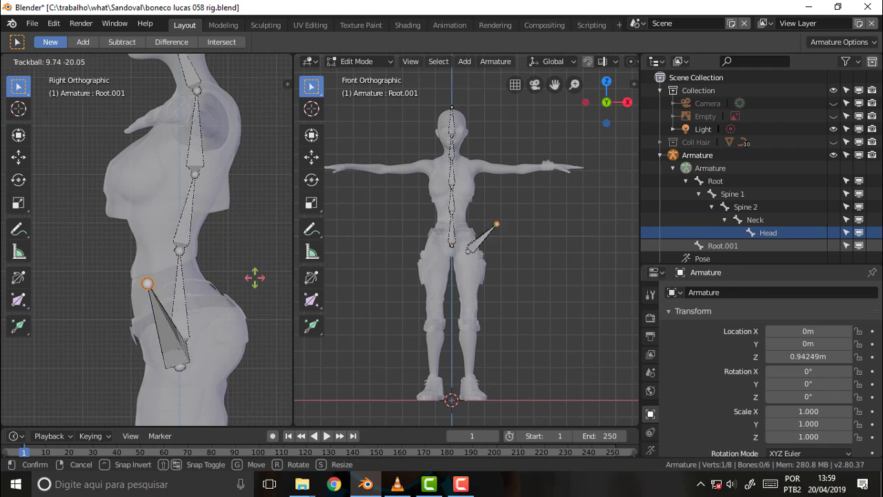
{"action": "key", "text": "r"}
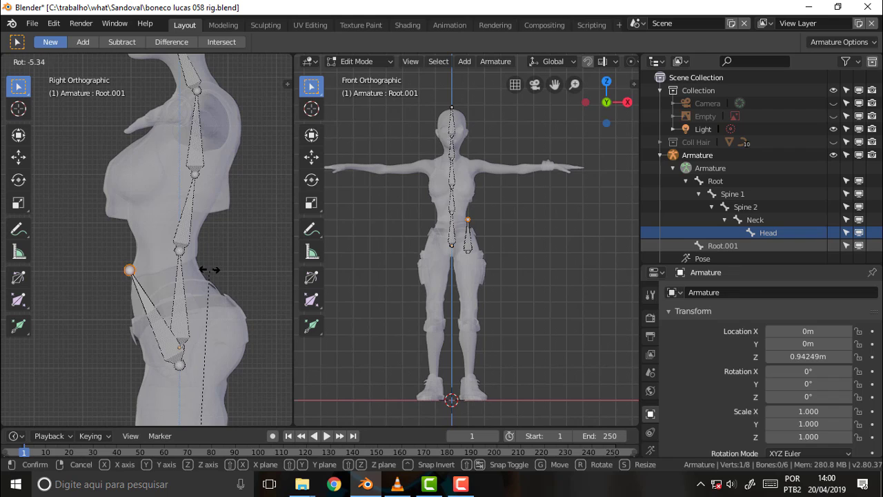
{"action": "type", "text": "z"}
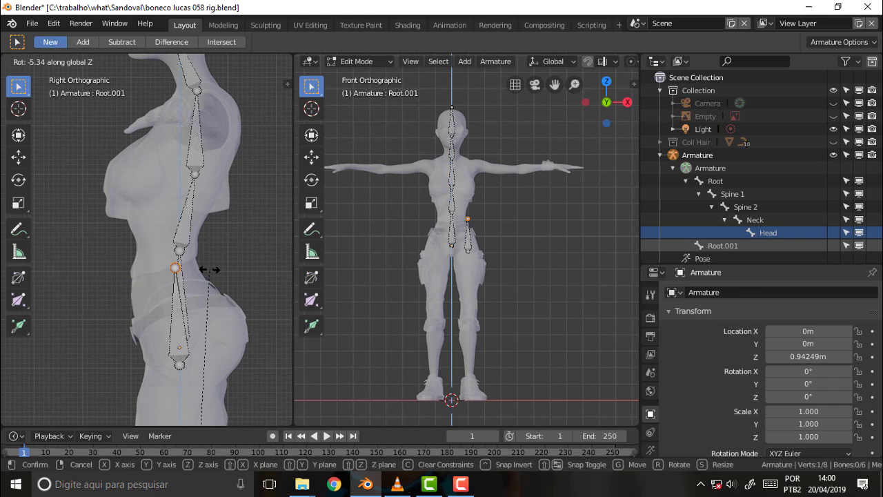
{"action": "type", "text": "180"}
{"action": "key", "text": "Return"}
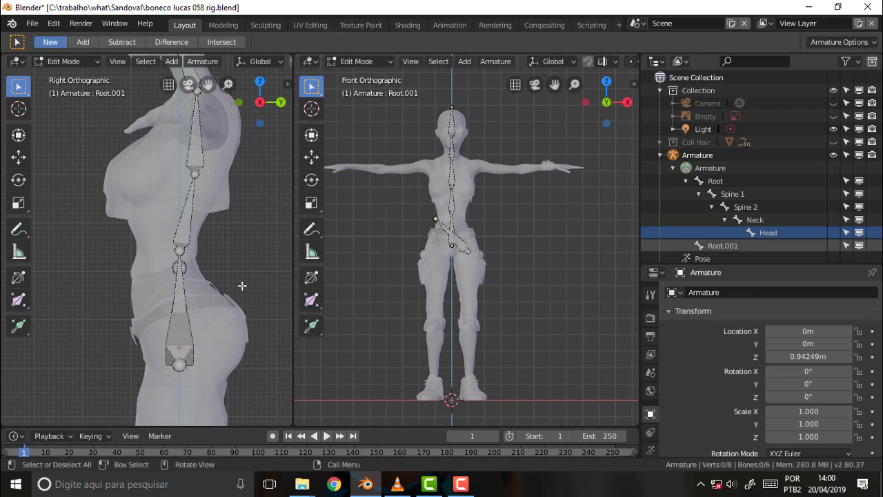
{"action": "key", "text": "ctrl+z"}
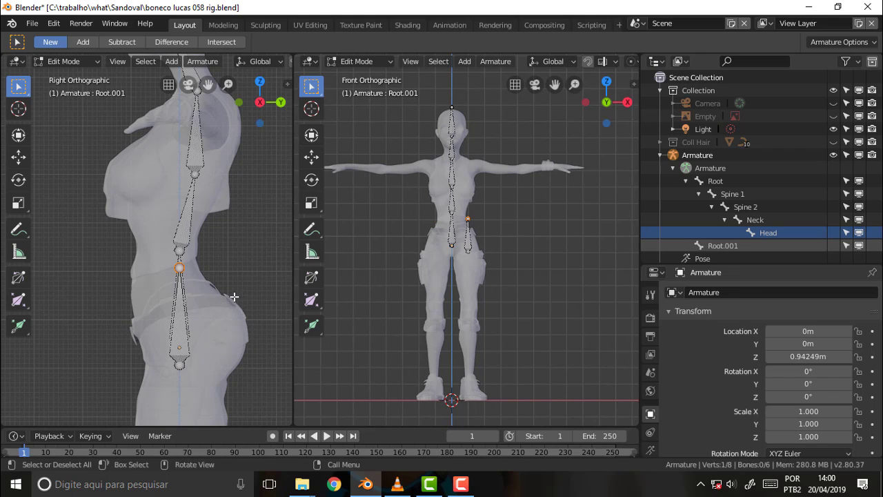
Step: Reselect the thigh bone, cancelling further rotation attempts and browsing the armature options
{"action": "left_click", "coordinate": [467, 240]}
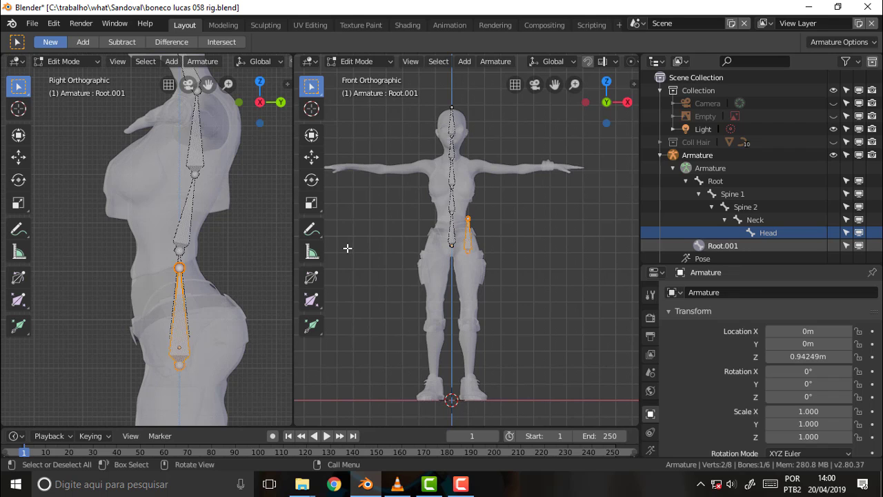
{"action": "key", "text": "r"}
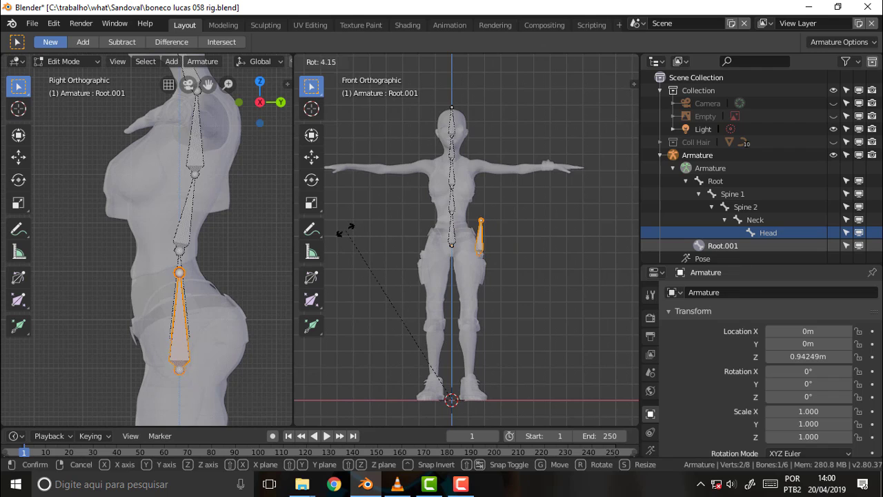
{"action": "right_click", "coordinate": [340, 233]}
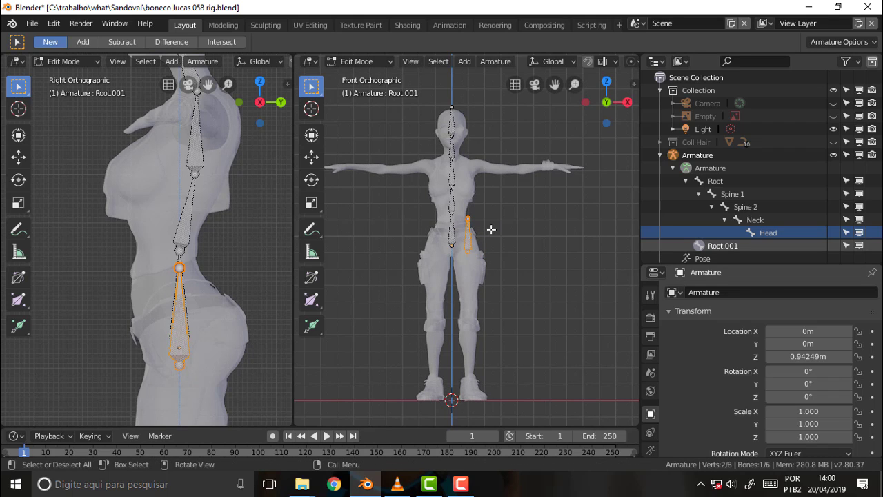
{"action": "key", "text": "r"}
{"action": "right_click", "coordinate": [506, 238]}
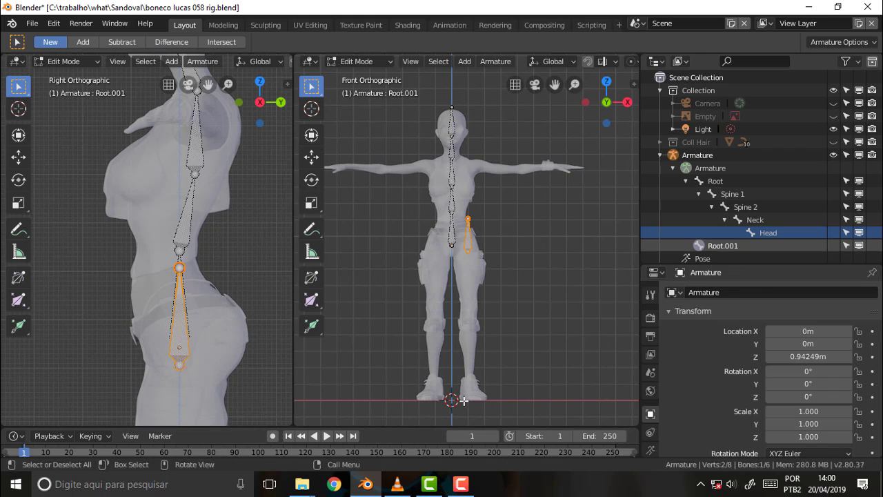
{"action": "right_click", "coordinate": [469, 236]}
{"action": "key", "text": "alt+a"}
{"action": "left_click", "coordinate": [469, 234]}
{"action": "right_click", "coordinate": [470, 233]}
{"action": "key", "text": "shift+space"}
Step: Place the 3D cursor at the hip in Object Mode, then reselect the thigh bone in Edit Mode
{"action": "left_click", "coordinate": [356, 63]}
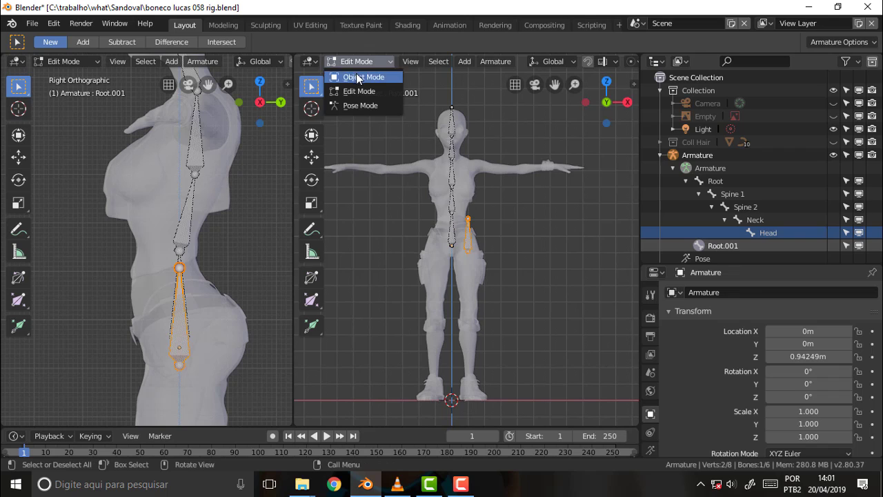
{"action": "left_click", "coordinate": [357, 77]}
{"action": "left_click", "coordinate": [471, 240]}
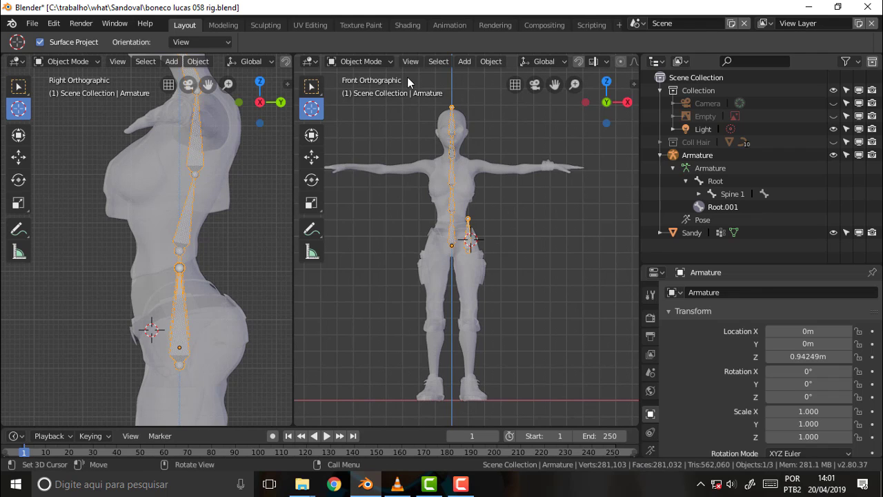
{"action": "left_click", "coordinate": [357, 61]}
{"action": "left_click", "coordinate": [355, 91]}
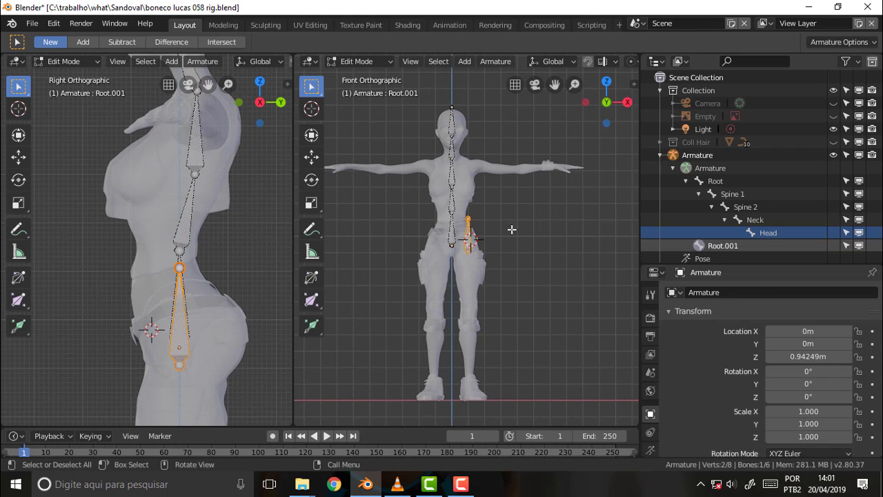
{"action": "left_click", "coordinate": [483, 237]}
{"action": "left_click", "coordinate": [470, 243]}
Step: Rotate the thigh bone 180° about X, then undo the flip
{"action": "key", "text": "r"}
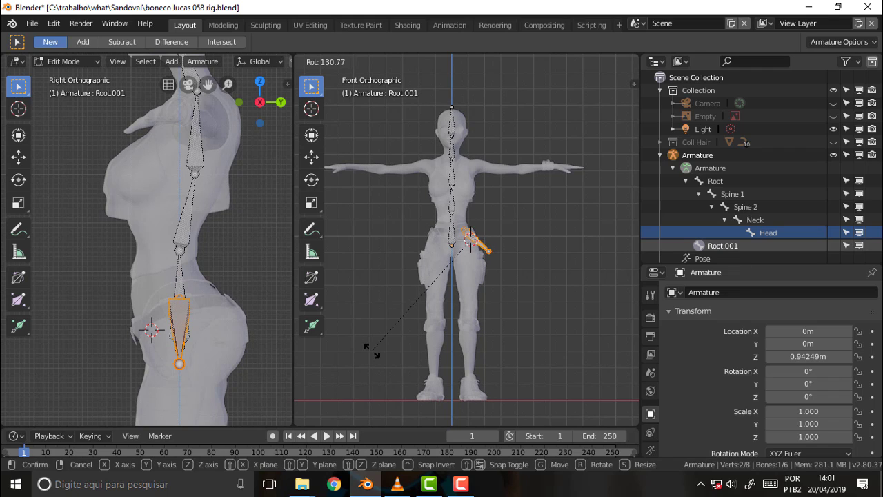
{"action": "type", "text": "x"}
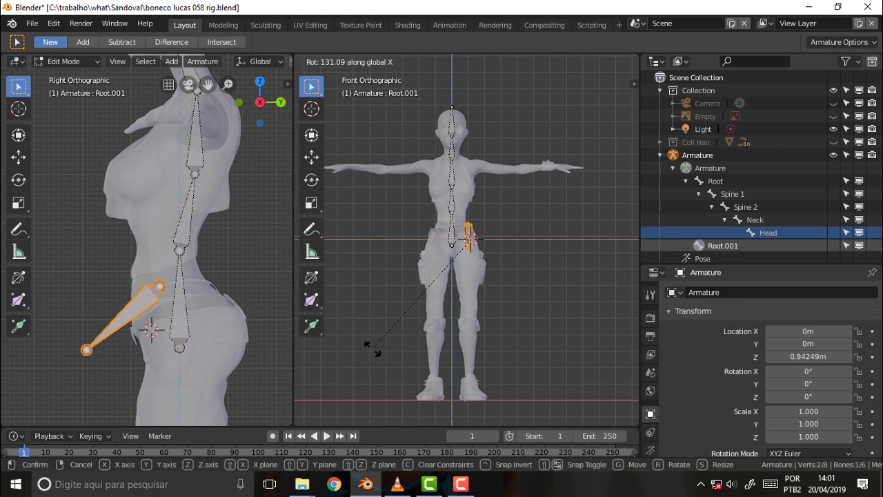
{"action": "type", "text": "180"}
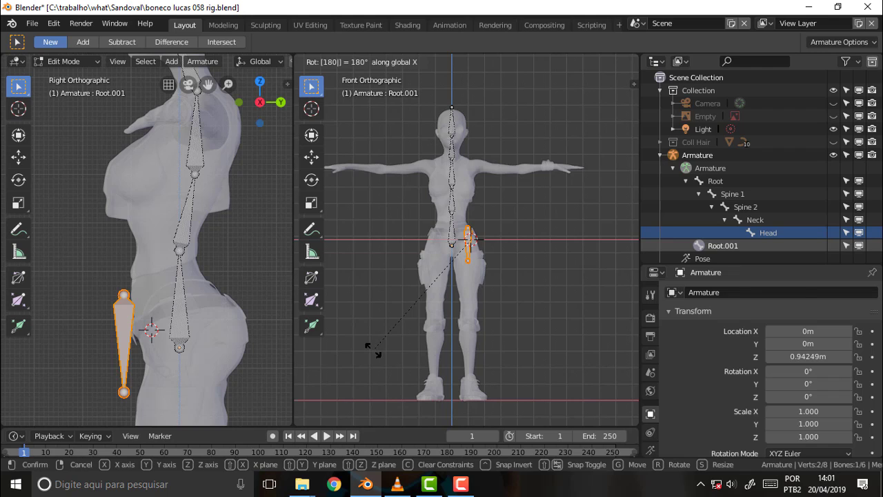
{"action": "key", "text": "Return"}
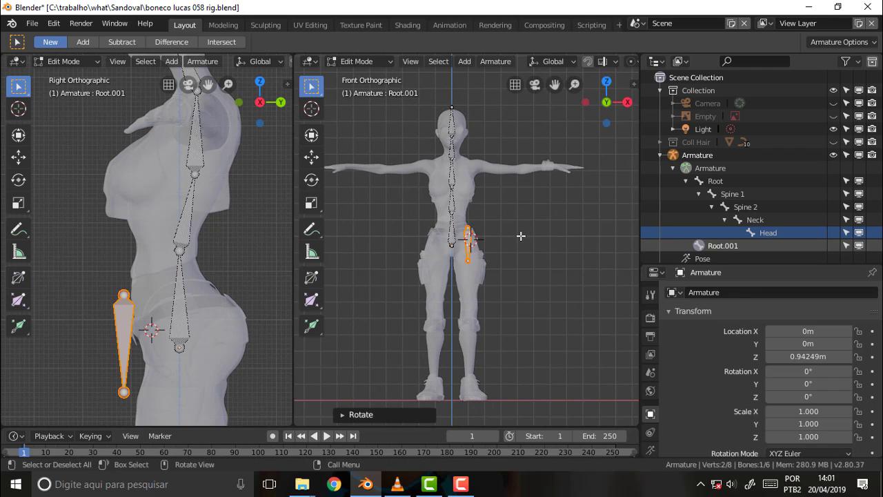
{"action": "left_click", "coordinate": [312, 111]}
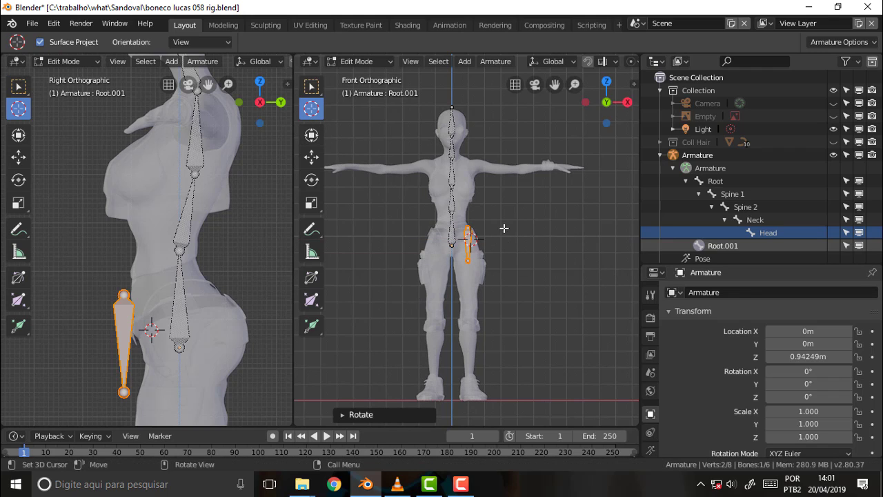
{"action": "right_click", "coordinate": [548, 206]}
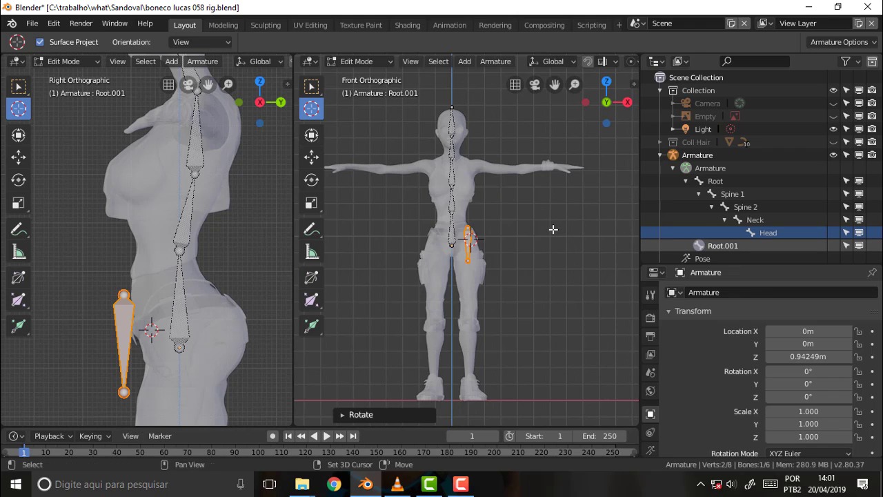
{"action": "key", "text": "shift+z"}
{"action": "key", "text": "ctrl+z"}
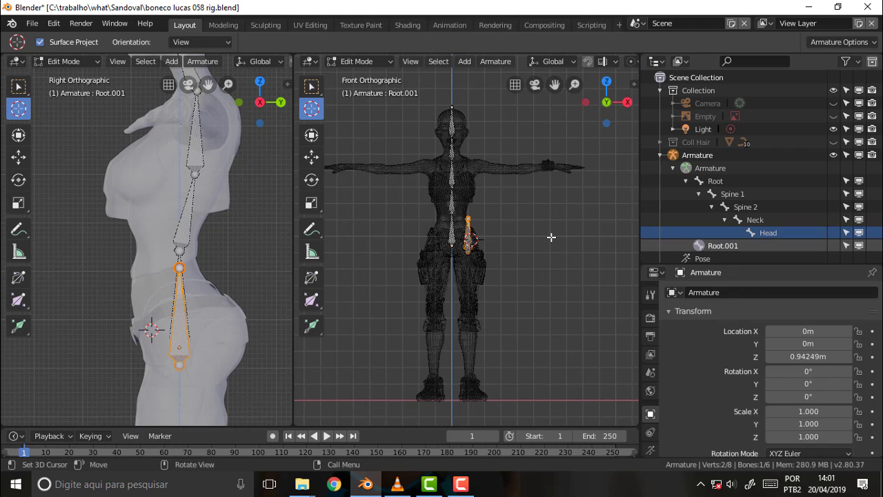
Step: Undo a trial extrusion from the thigh, then flip the bone 180° about X again
{"action": "key", "text": "e"}
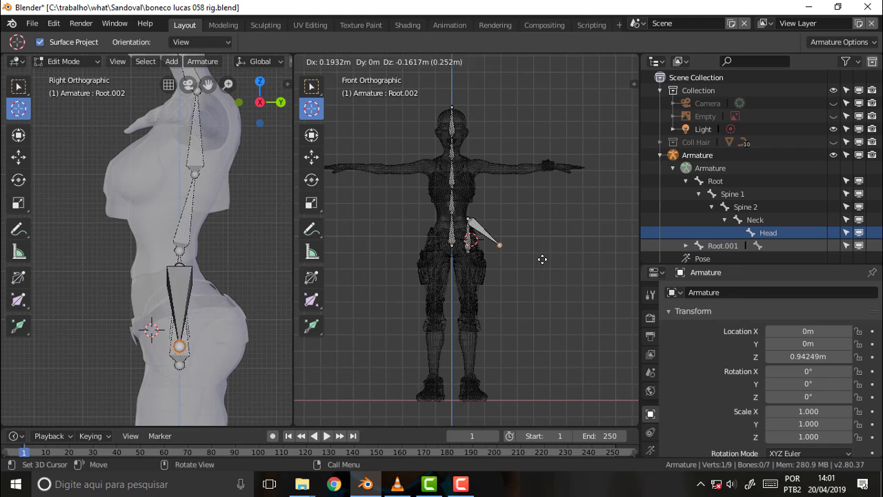
{"action": "left_click", "coordinate": [538, 243]}
{"action": "key", "text": "ctrl+z"}
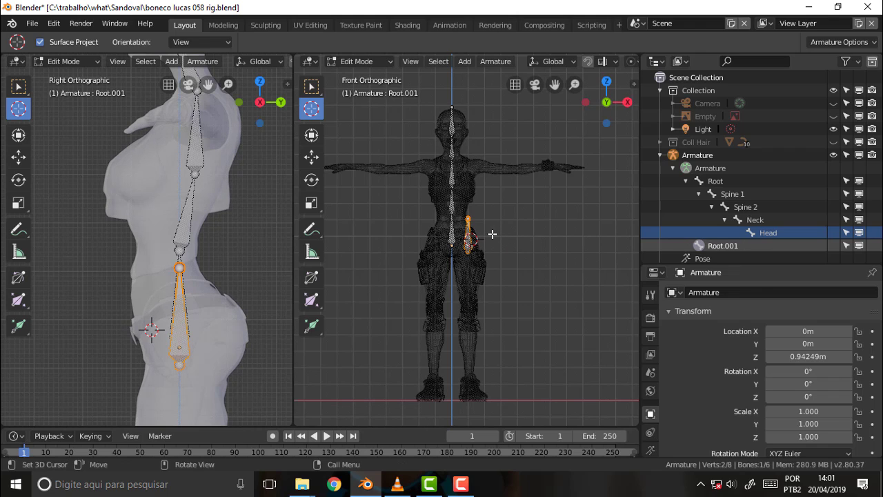
{"action": "key", "text": "r"}
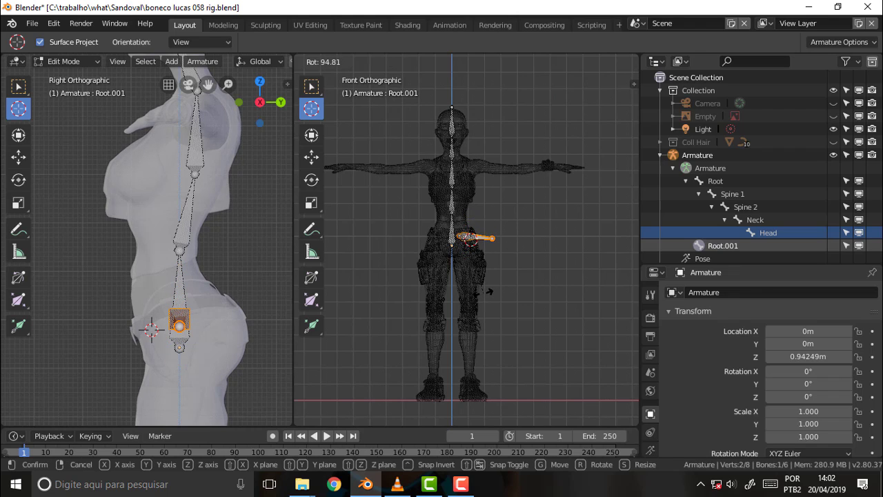
{"action": "type", "text": "x18"}
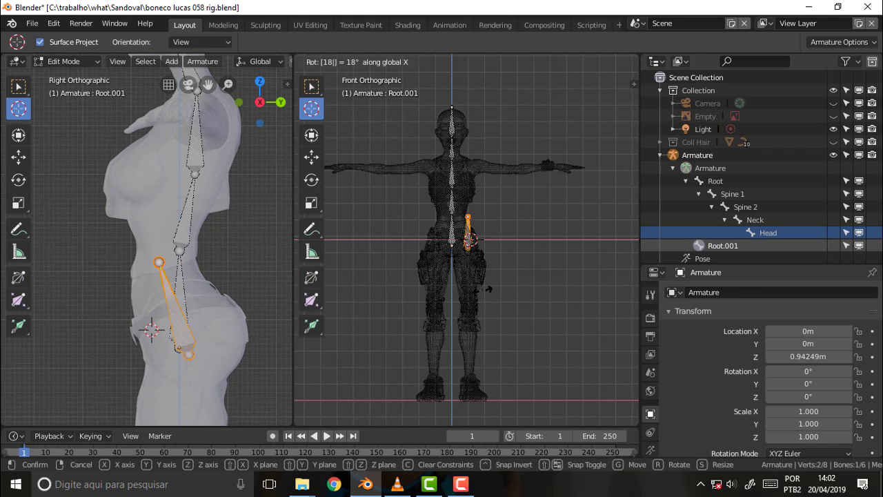
{"action": "type", "text": "0"}
{"action": "key", "text": "Return"}
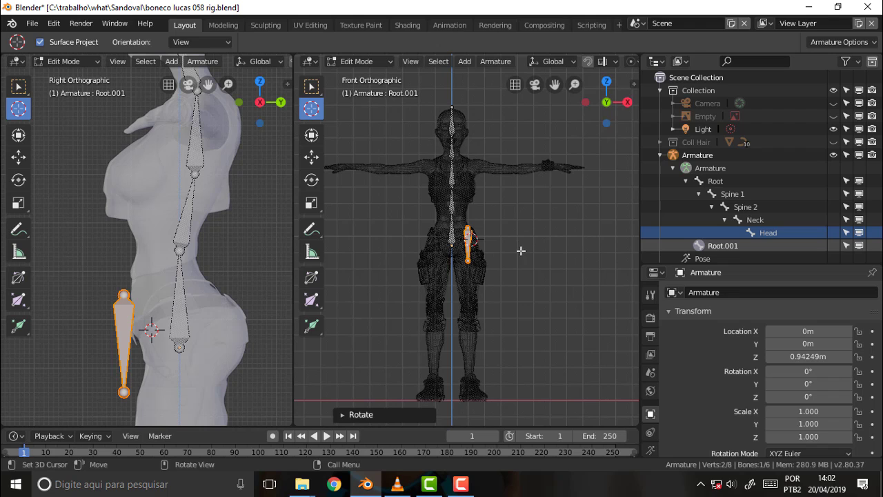
Step: Switch the front view to Rendered shading, then back to Solid
{"action": "key", "text": "z"}
{"action": "left_click", "coordinate": [538, 239]}
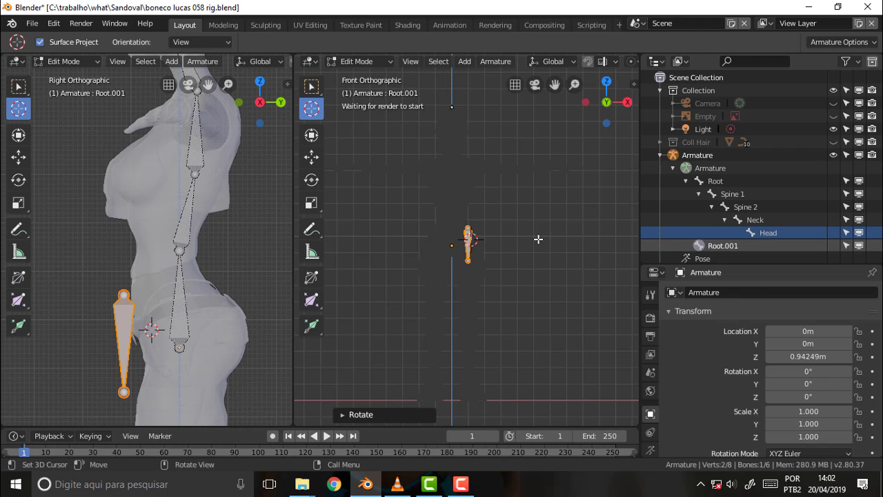
{"action": "key", "text": "z"}
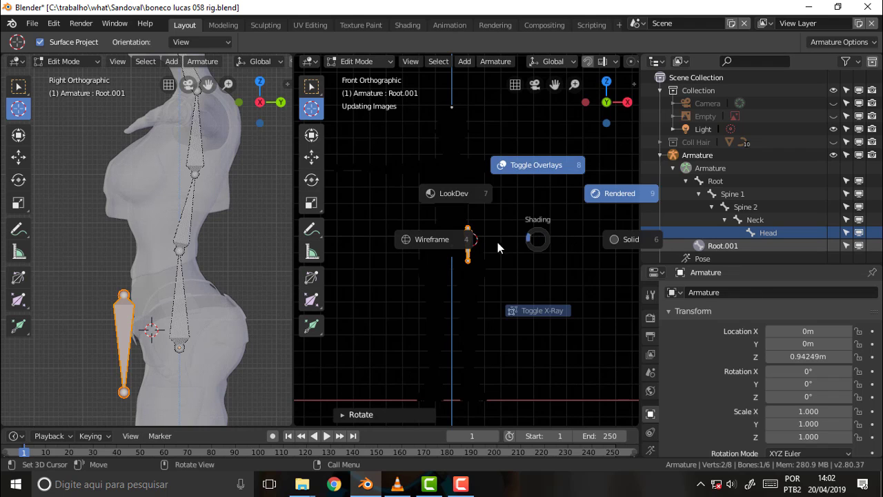
{"action": "left_click", "coordinate": [621, 240]}
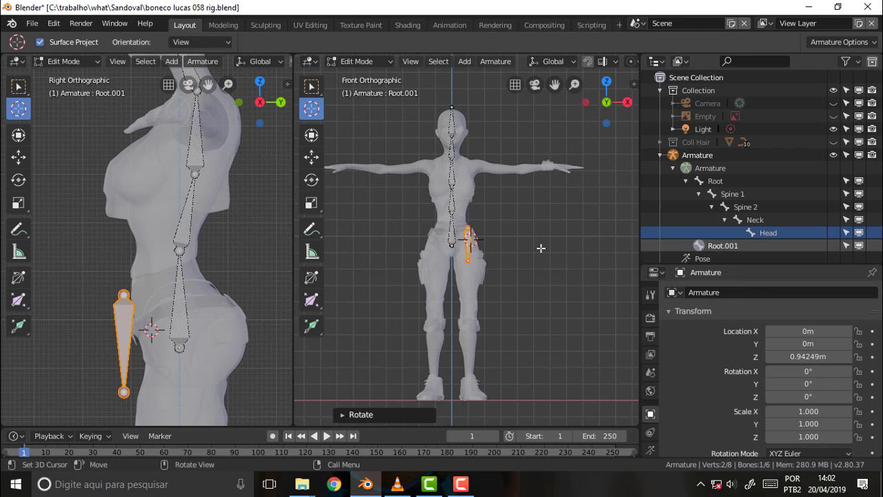
Step: Frame the whole character in the front view with Home, zooming and panning
{"action": "key", "text": "Home"}
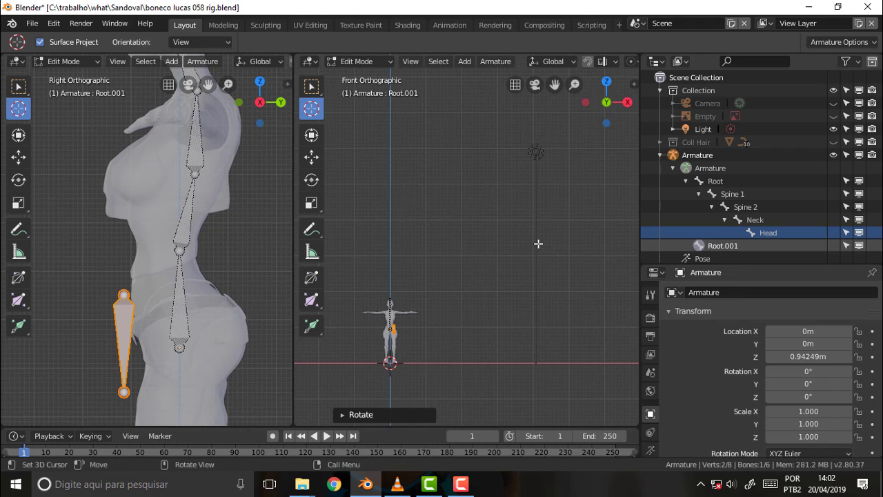
{"action": "scroll", "coordinate": [502, 262], "scroll_direction": "up", "scroll_amount": 3}
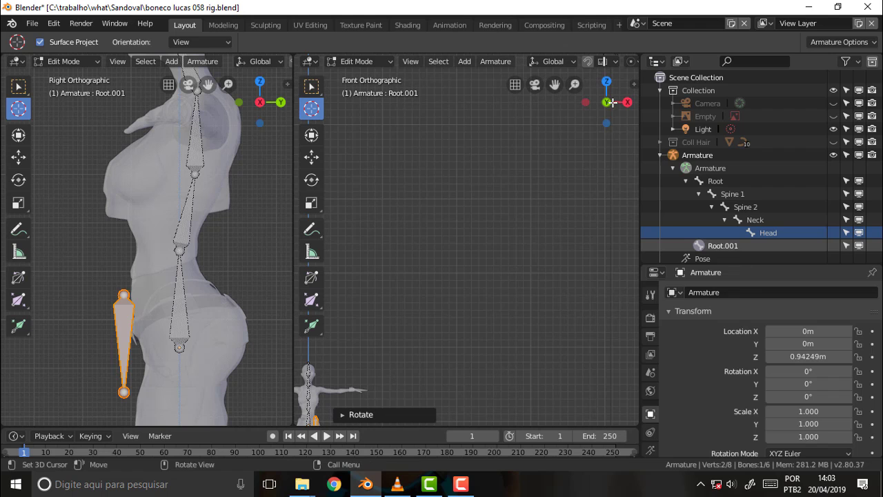
{"action": "left_click_drag", "start_coordinate": [555, 84], "coordinate": [554, 229]}
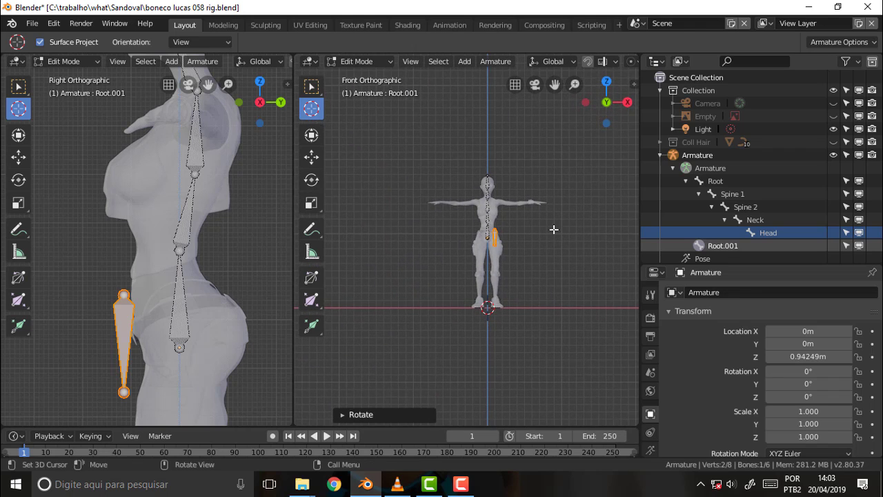
{"action": "scroll", "coordinate": [559, 227], "scroll_direction": "up", "scroll_amount": 3}
{"action": "scroll", "coordinate": [564, 225], "scroll_direction": "up", "scroll_amount": 2}
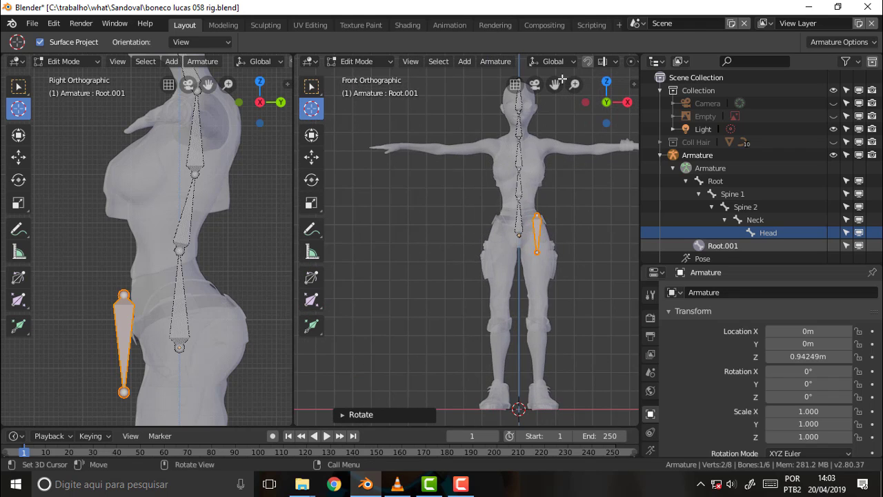
{"action": "left_click_drag", "start_coordinate": [555, 84], "coordinate": [499, 91]}
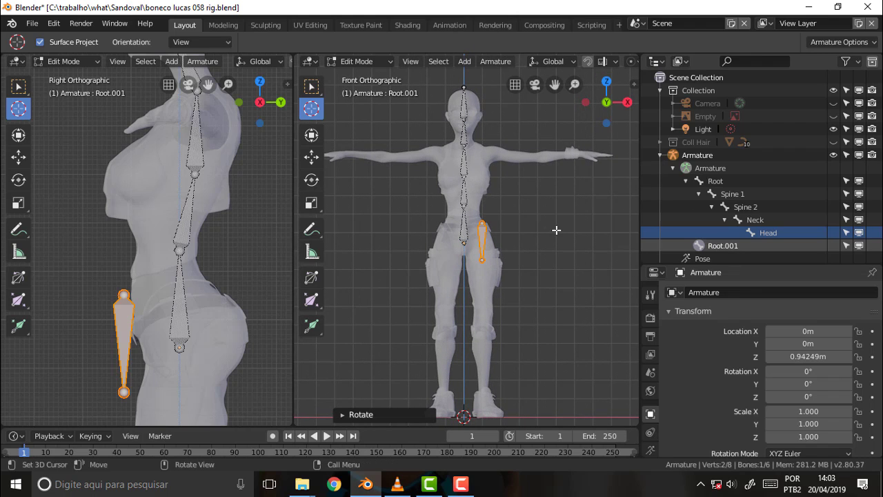
{"action": "key", "text": "shift+s"}
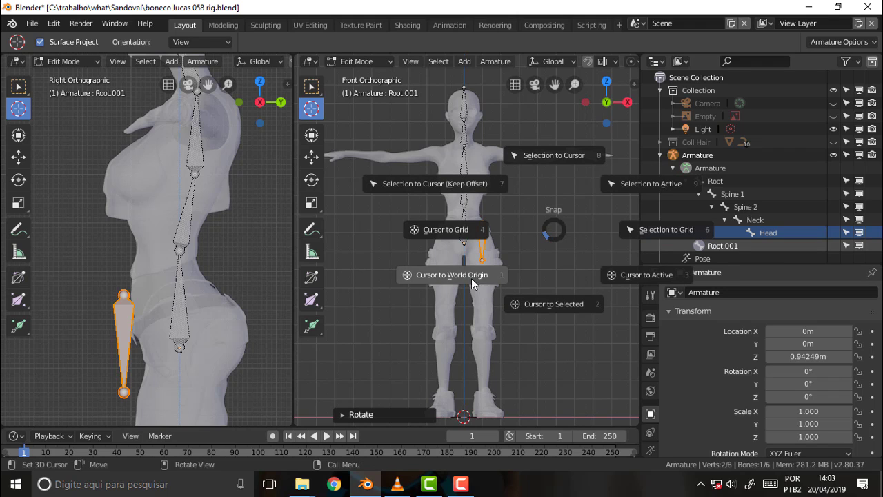
Step: Reset the 3D cursor to the world origin and lower the thigh bone into the thigh in front view
{"action": "left_click", "coordinate": [460, 276]}
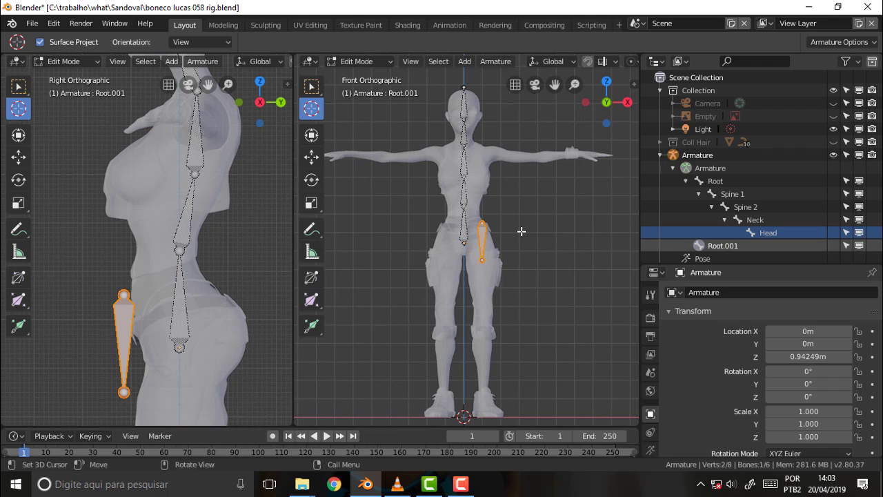
{"action": "key", "text": "g"}
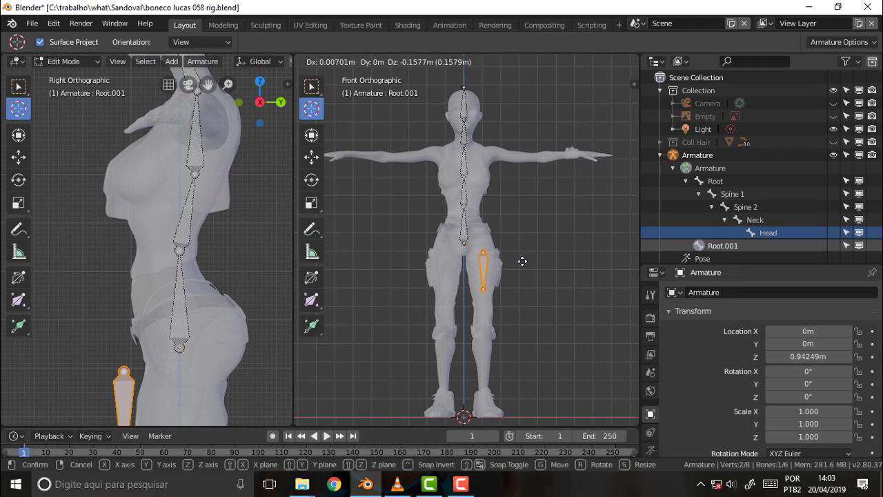
{"action": "left_click", "coordinate": [523, 257]}
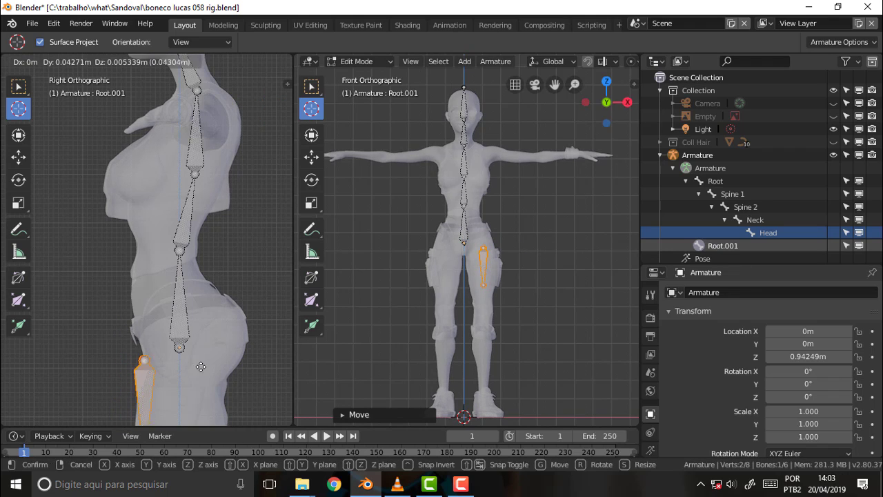
Step: Move the thigh bone 0.12 m along Y in side view, then deselect it
{"action": "key", "text": "g"}
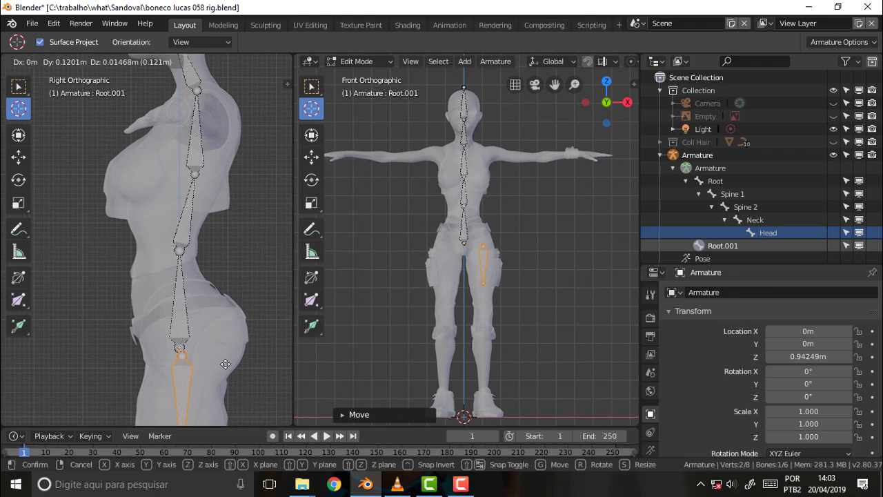
{"action": "left_click", "coordinate": [226, 365]}
{"action": "left_click", "coordinate": [483, 282]}
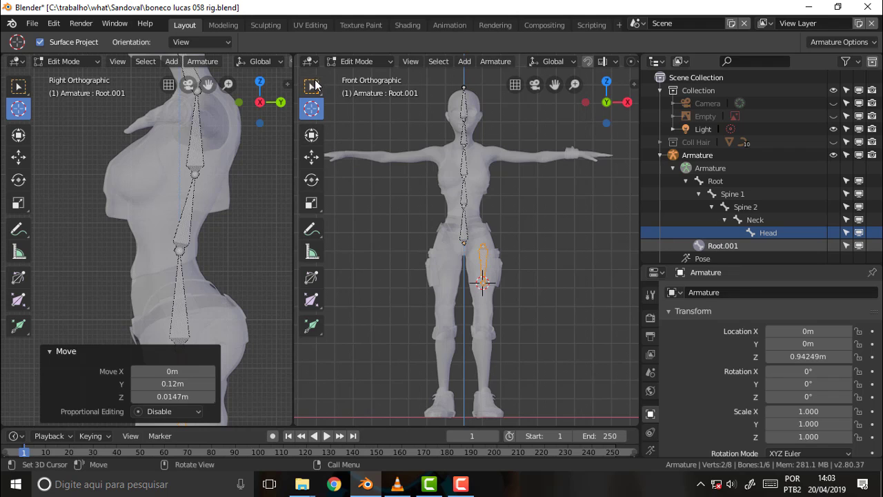
{"action": "left_click", "coordinate": [313, 86]}
{"action": "left_click", "coordinate": [481, 285]}
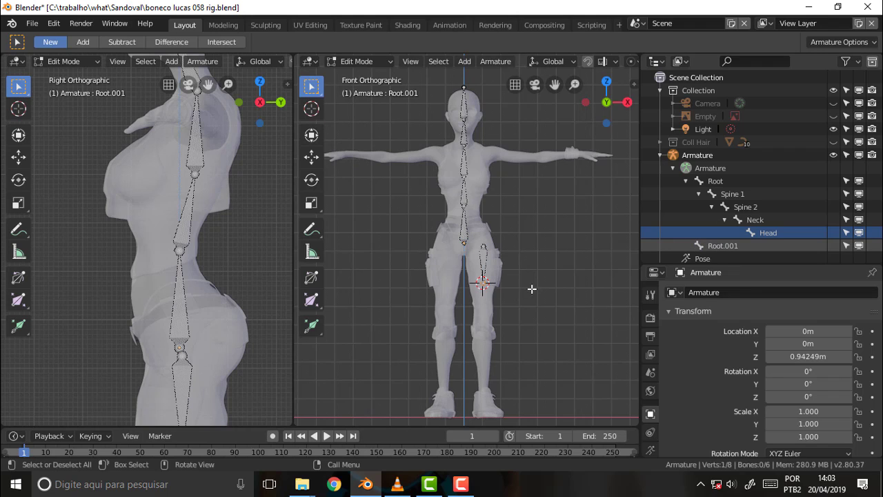
Step: Pull the thigh bone's lower end to the knee and adjust the knee joint in side view
{"action": "key", "text": "g"}
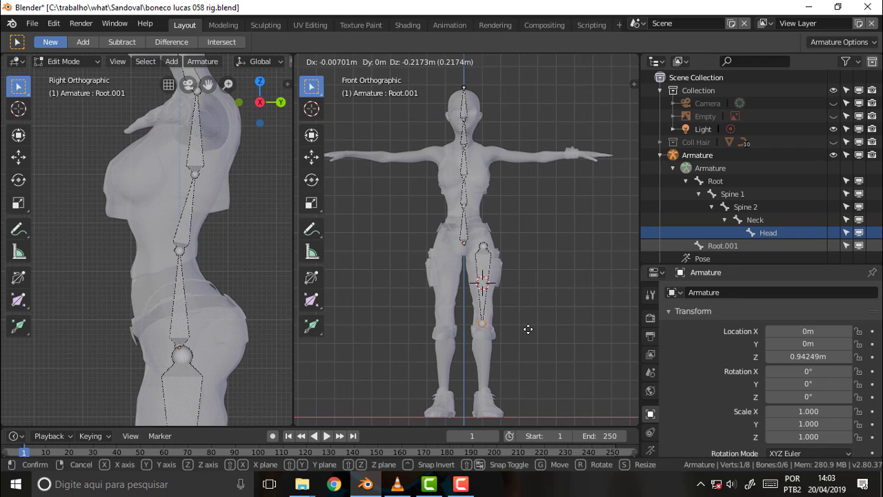
{"action": "left_click", "coordinate": [529, 330]}
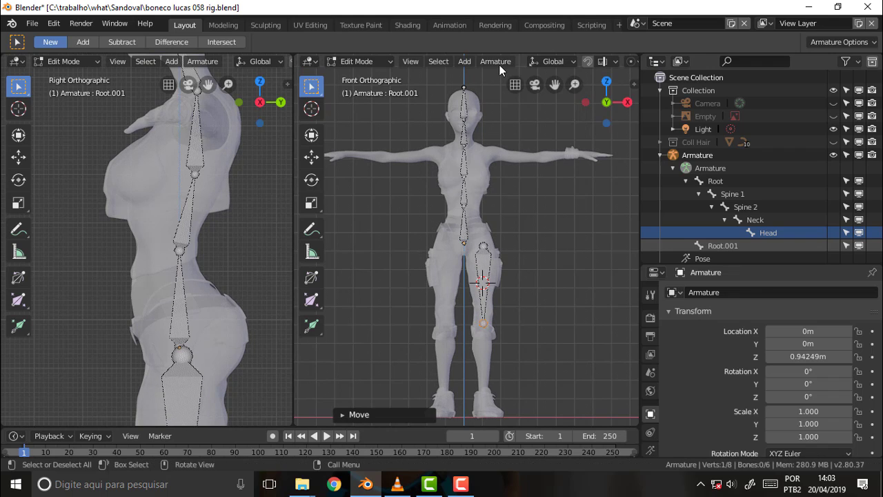
{"action": "left_click_drag", "start_coordinate": [547, 94], "coordinate": [555, 21]}
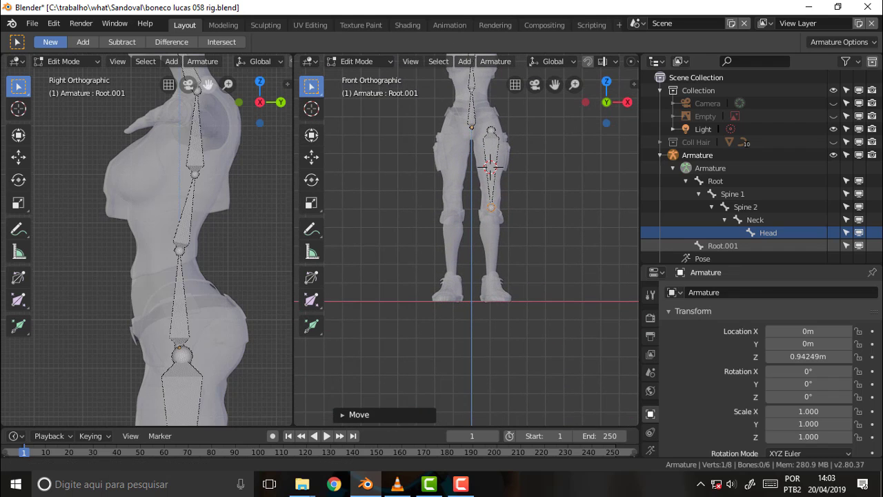
{"action": "mouse_move", "coordinate": [208, 85]}
{"action": "left_mouse_down"}
{"action": "mouse_move", "coordinate": [201, 13]}
{"action": "mouse_move", "coordinate": [205, 58]}
{"action": "left_mouse_up"}
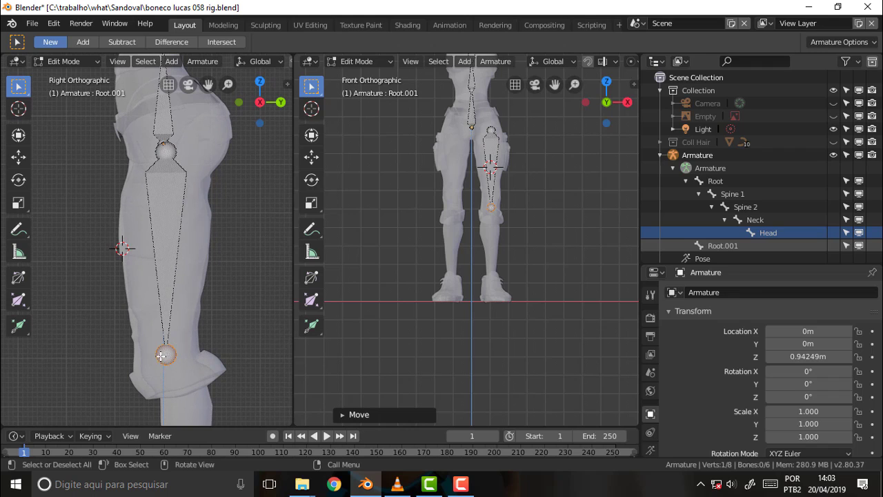
{"action": "key", "text": "g"}
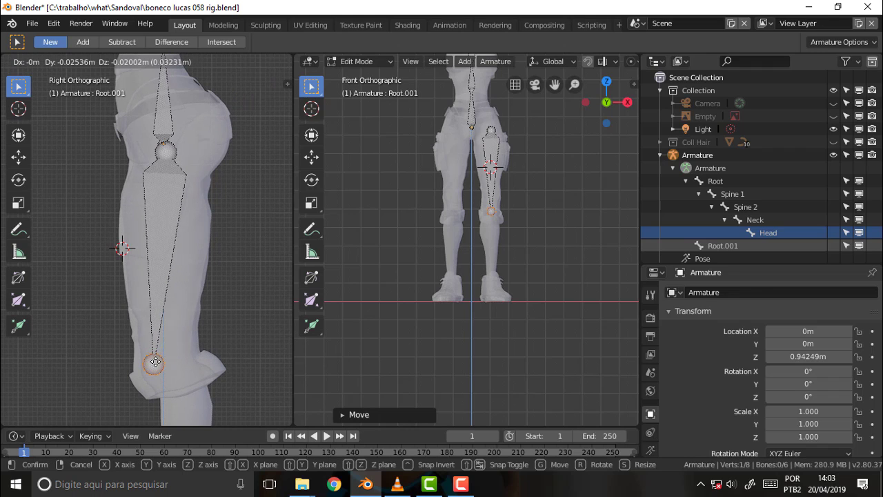
{"action": "left_click", "coordinate": [160, 363]}
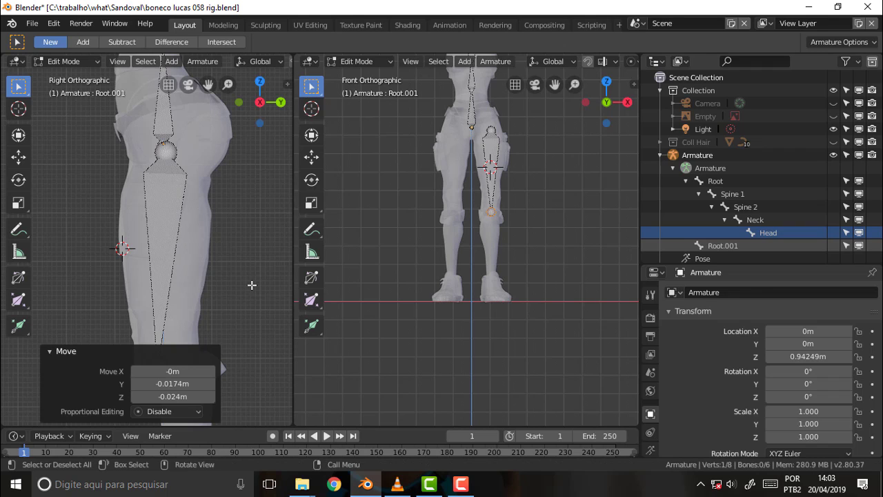
{"action": "left_click", "coordinate": [252, 286]}
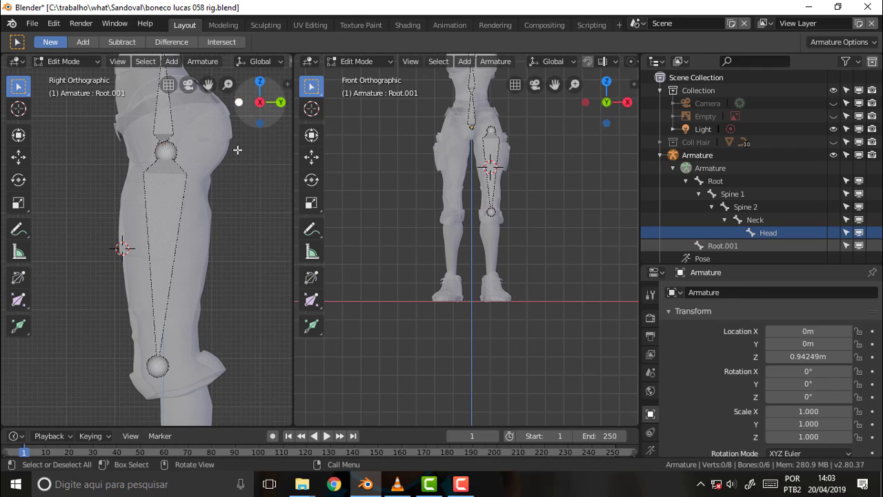
Step: Move the thigh bone's hip joint 0.036 m along Y and 0.0083 m down in side view
{"action": "scroll", "coordinate": [241, 155], "scroll_direction": "down", "scroll_amount": 2}
{"action": "scroll", "coordinate": [243, 164], "scroll_direction": "down", "scroll_amount": 2}
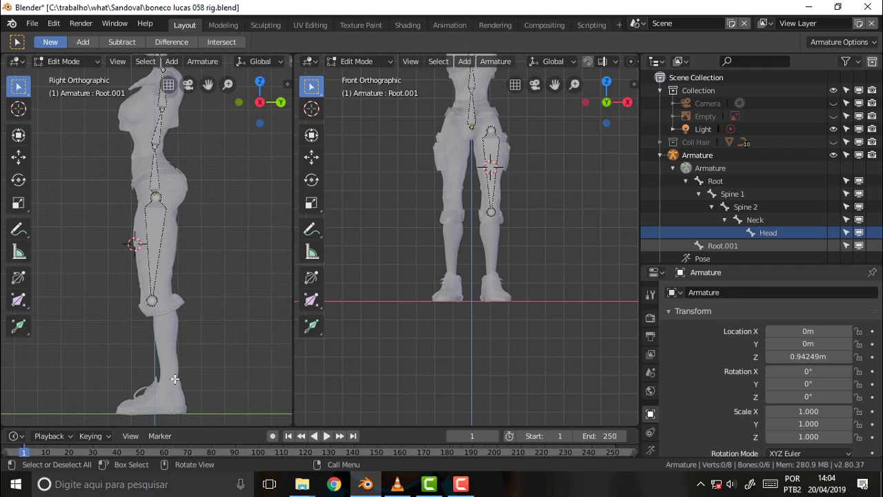
{"action": "left_click", "coordinate": [156, 197]}
{"action": "left_click", "coordinate": [491, 131]}
{"action": "key", "text": "g"}
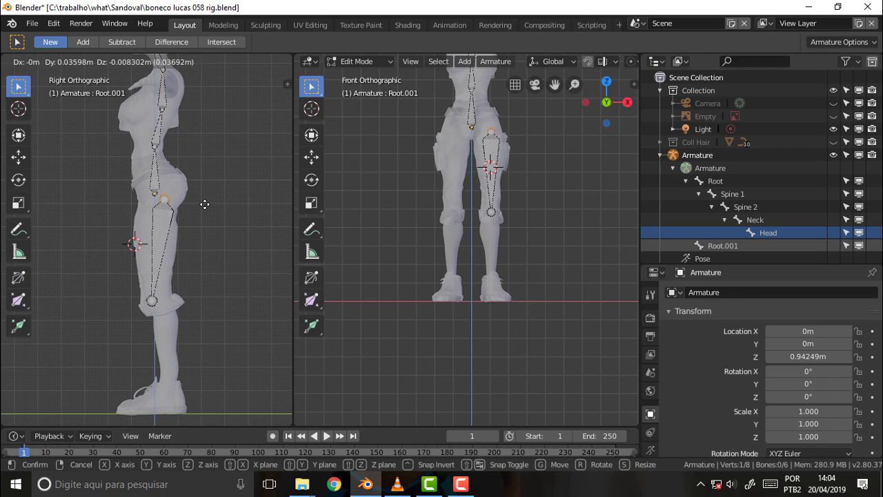
{"action": "left_click", "coordinate": [205, 204]}
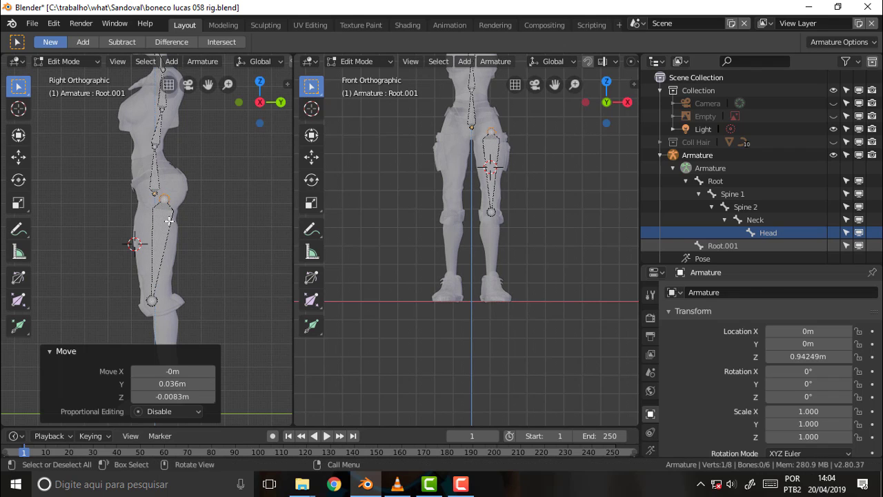